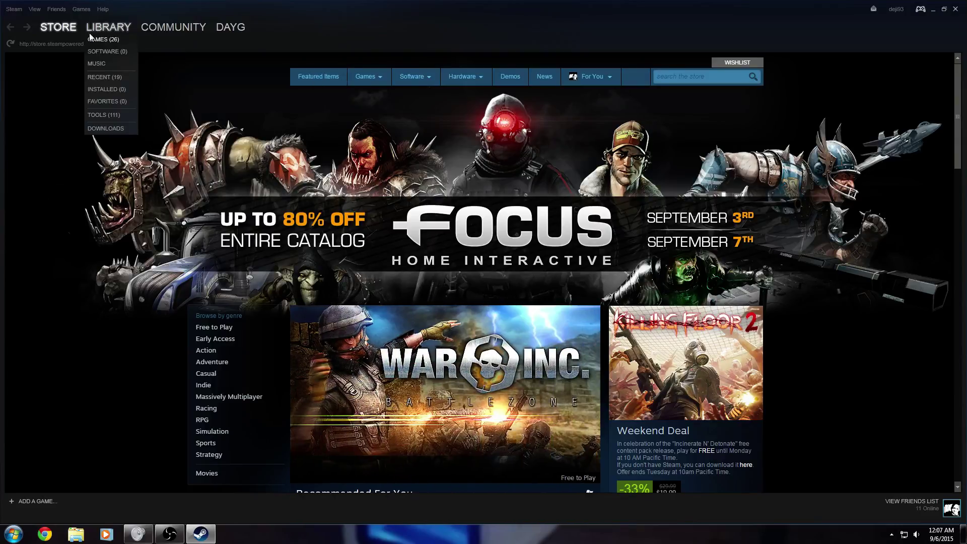
- Open the Steam menu at the top-left, dismiss it, and reopen it
left_click(14, 9)
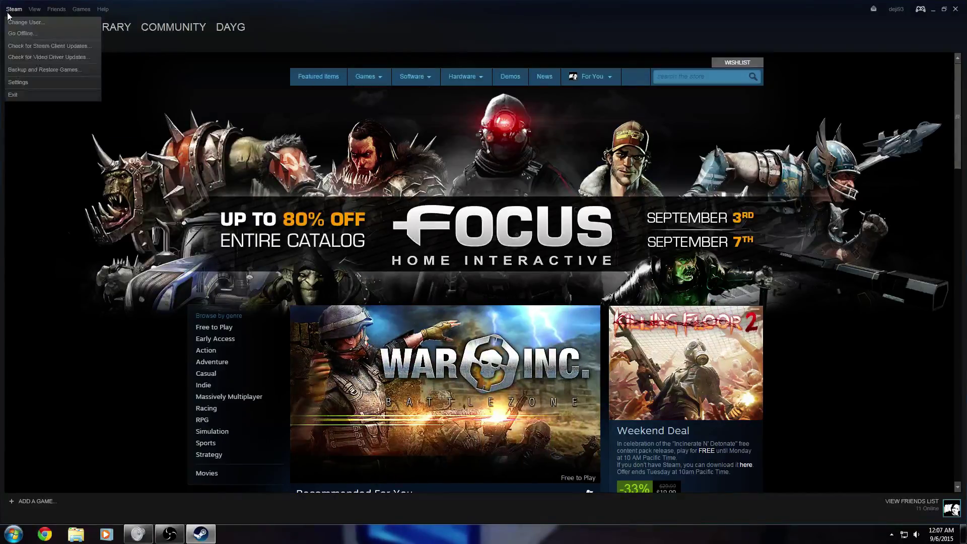
left_click(111, 118)
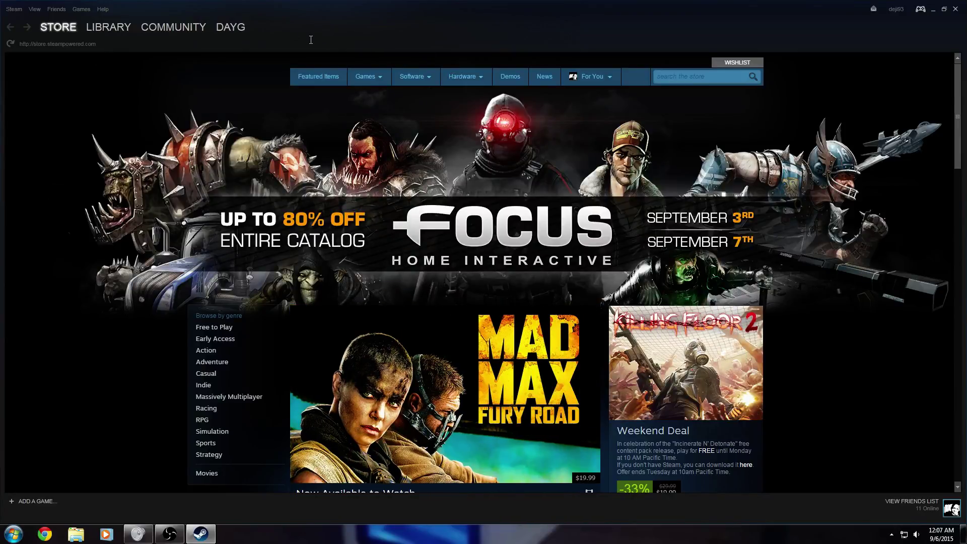
left_click(17, 10)
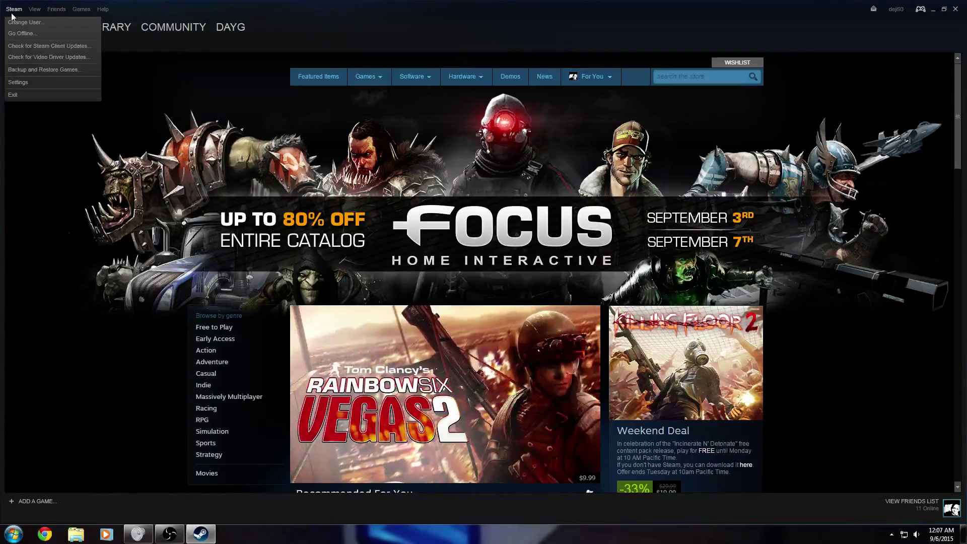
- Open Steam Library Folders under Settings > Downloads, selecting the Program Files folder
left_click(20, 80)
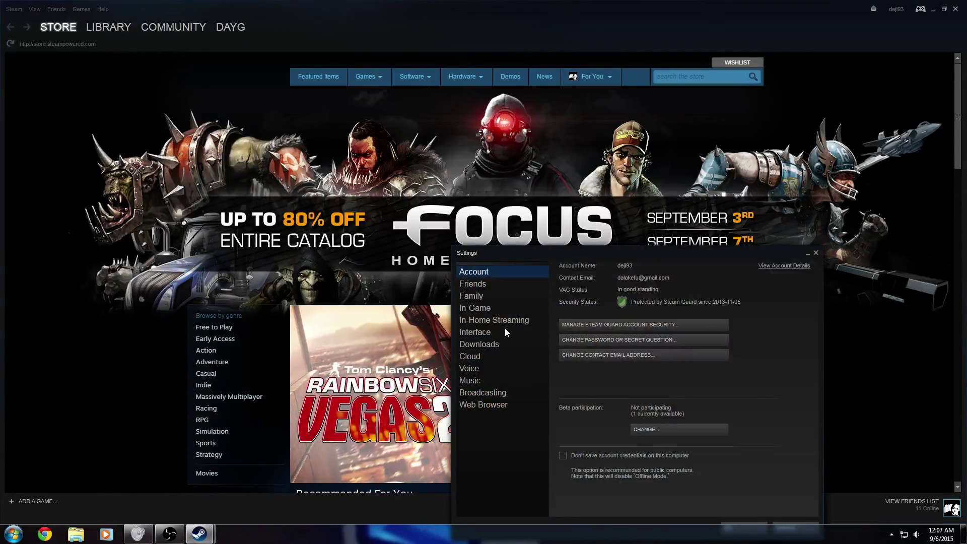
left_click(479, 344)
left_click(594, 280)
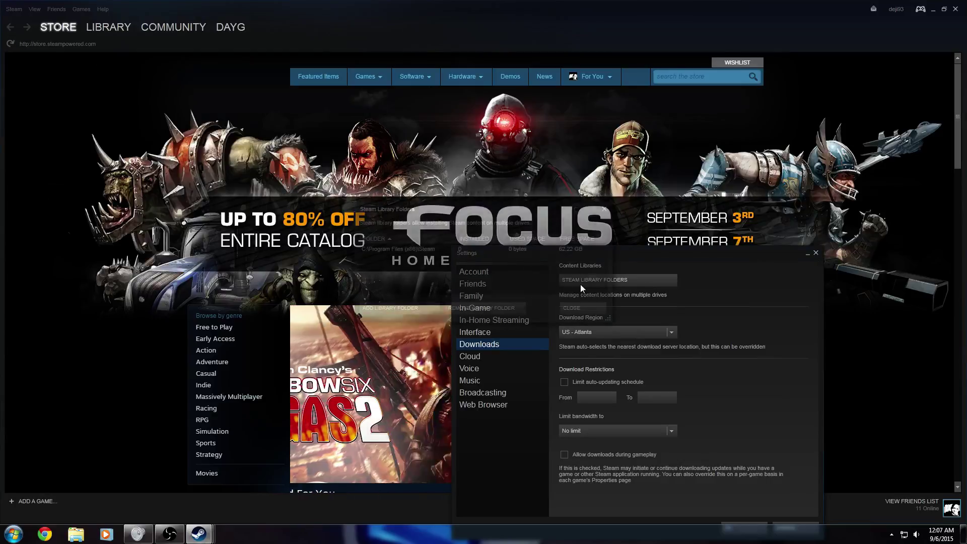
left_click(401, 248)
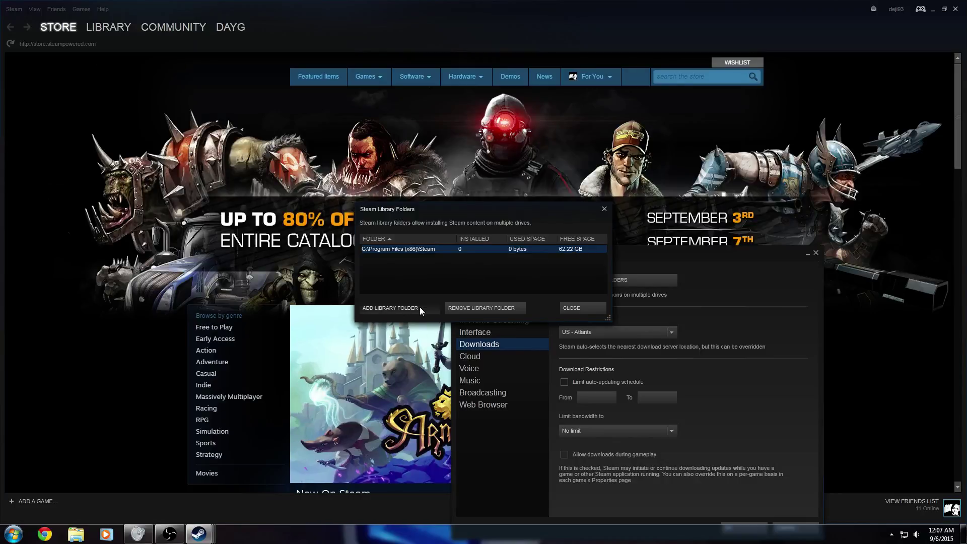
- Add a new SteamLibrary folder on the A: drive as a library folder
left_click(390, 308)
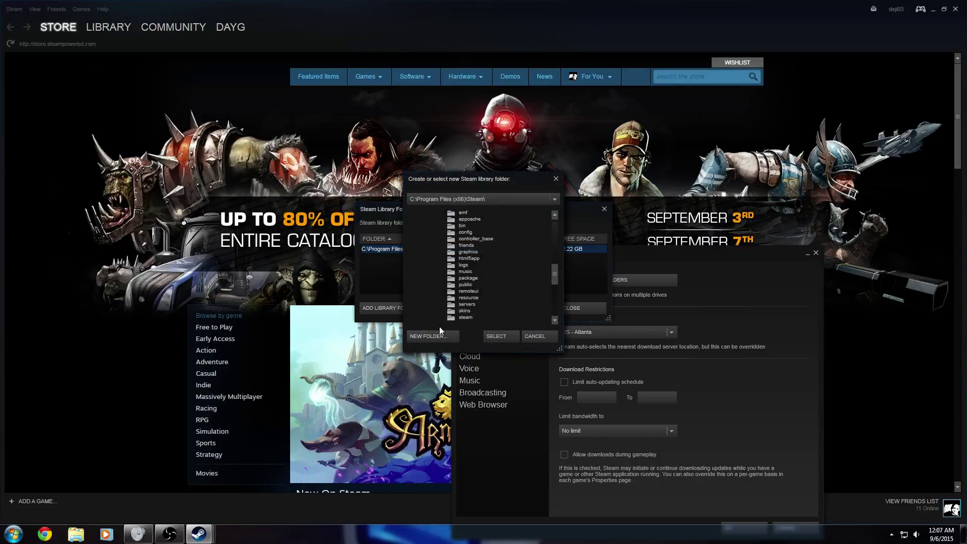
left_click(552, 200)
left_click(483, 213)
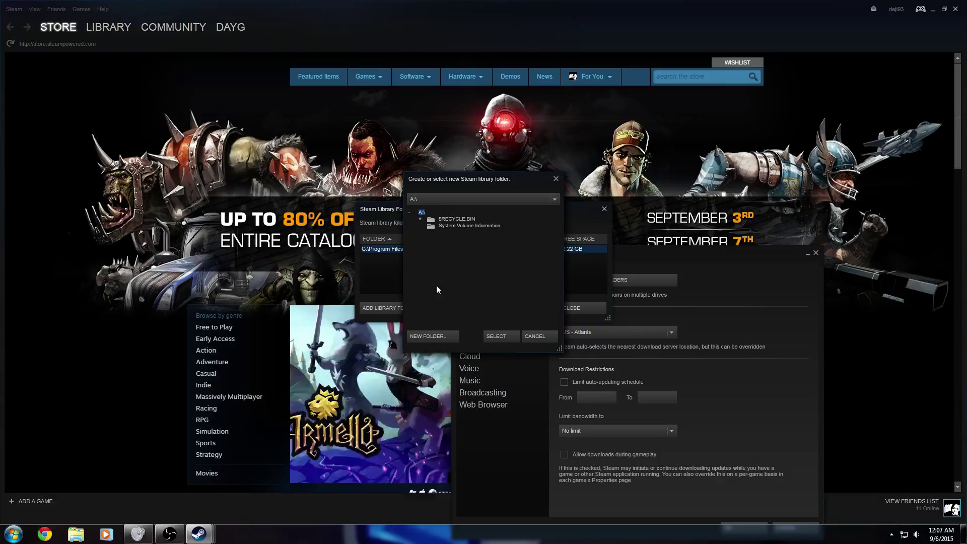
left_click(428, 337)
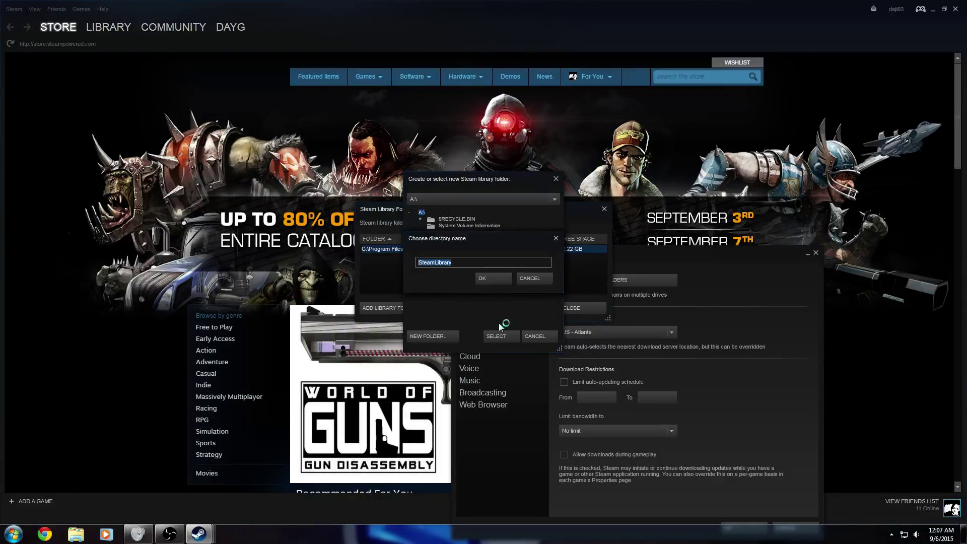
left_click(482, 279)
left_click(496, 336)
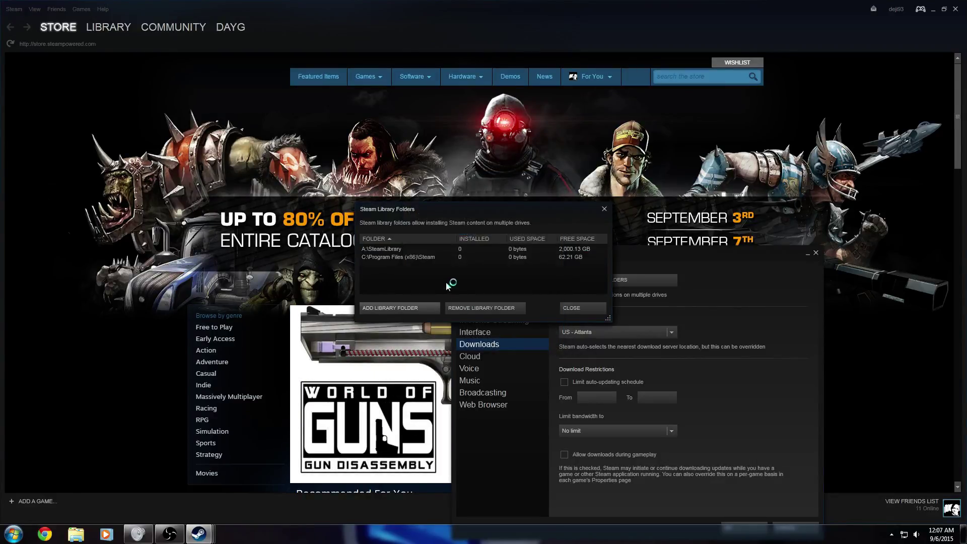
- Remove the A:\SteamLibrary entry from the library folders
left_click(423, 257)
left_click(437, 248)
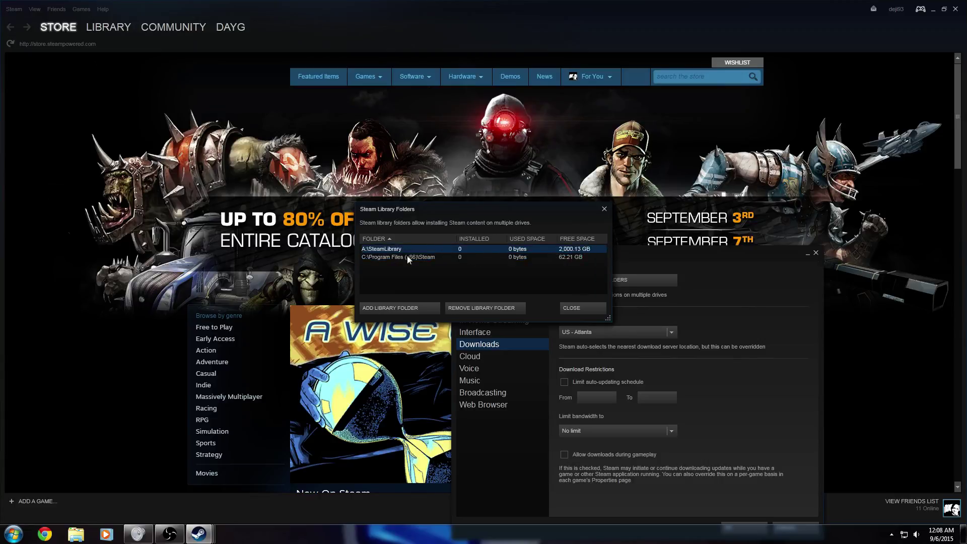
left_click(485, 309)
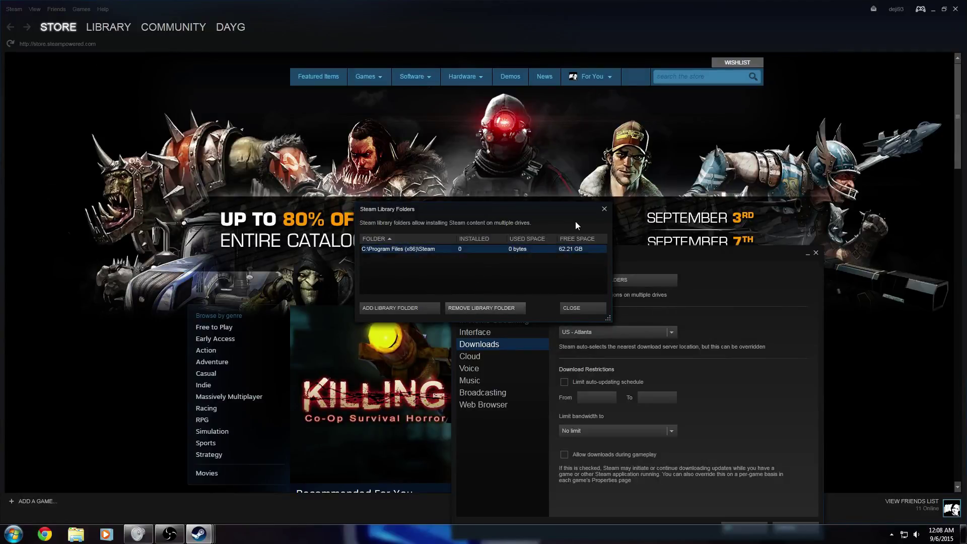
- Close Library Folders and Settings, exit Steam, and close the Sound dialog
left_click(604, 209)
double_click(566, 31)
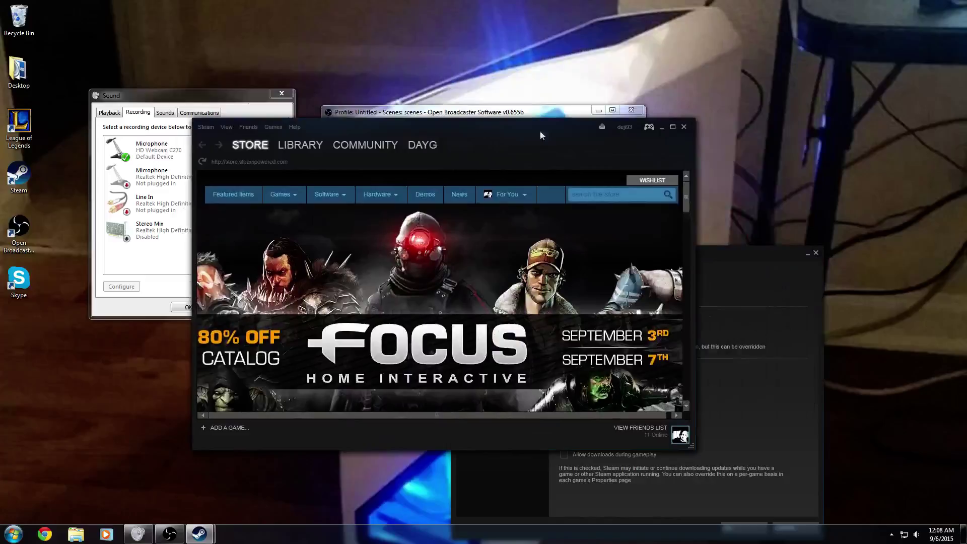
left_click(816, 254)
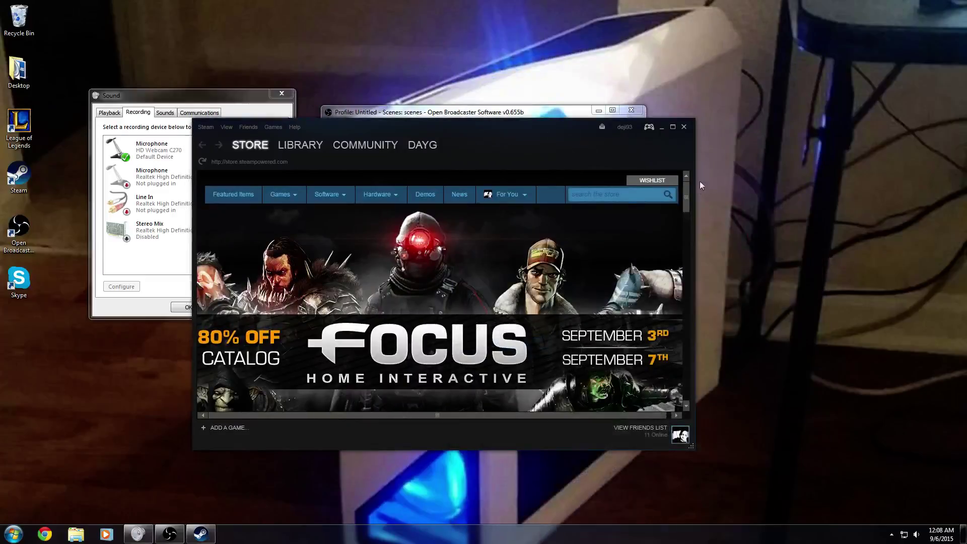
left_click(683, 128)
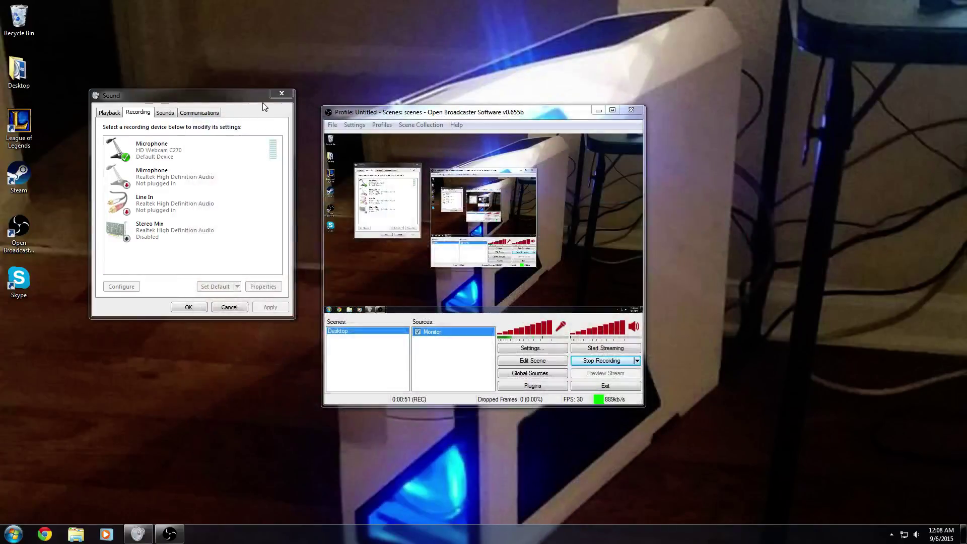
left_click(281, 96)
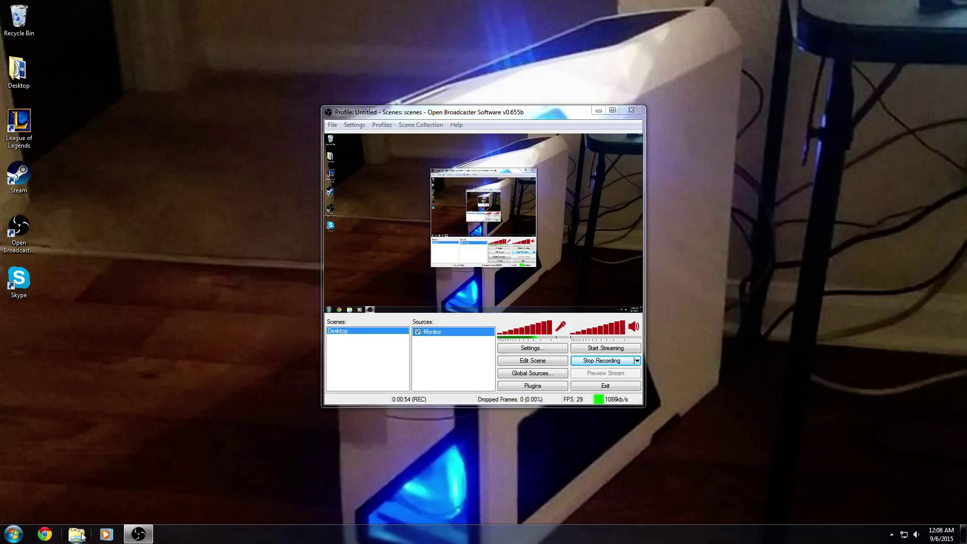
- Browse to C:\Program Files (x86)\Steam in a maximized Explorer window
left_click(76, 534)
mouse_move(200, 309)
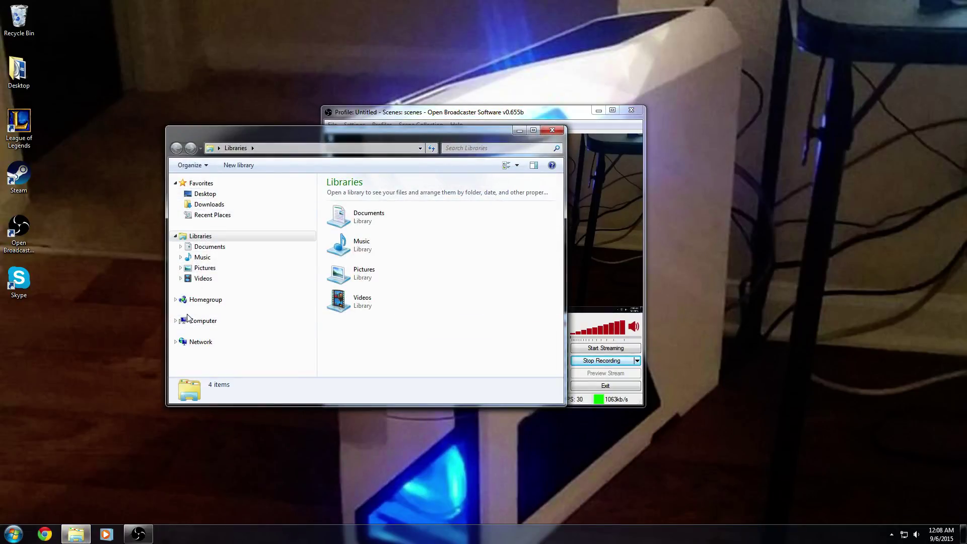
left_click(202, 320)
double_click(385, 231)
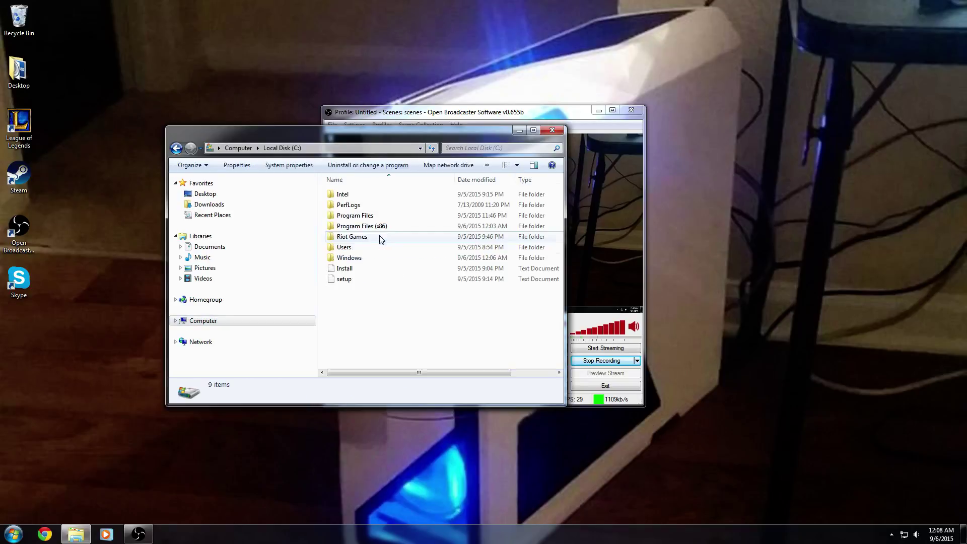
double_click(320, 136)
double_click(257, 96)
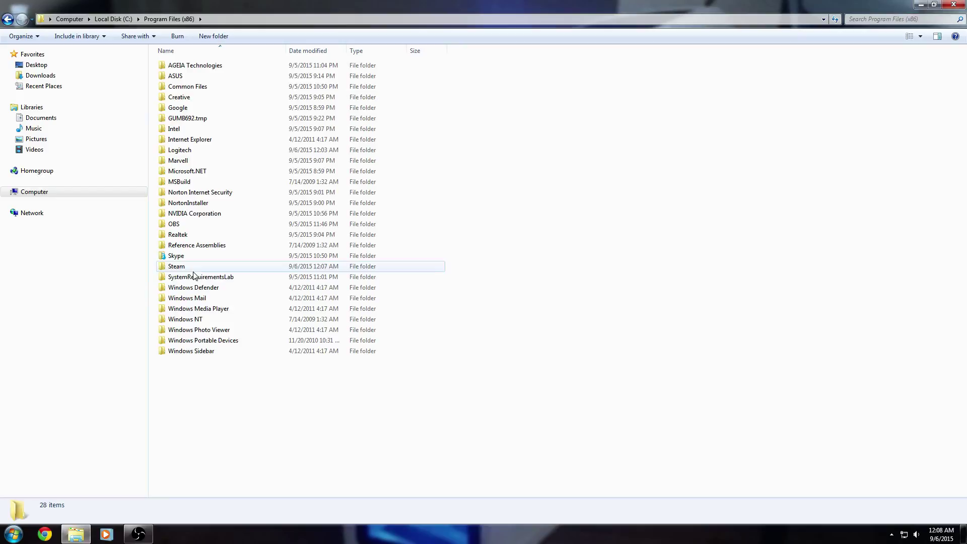
double_click(176, 266)
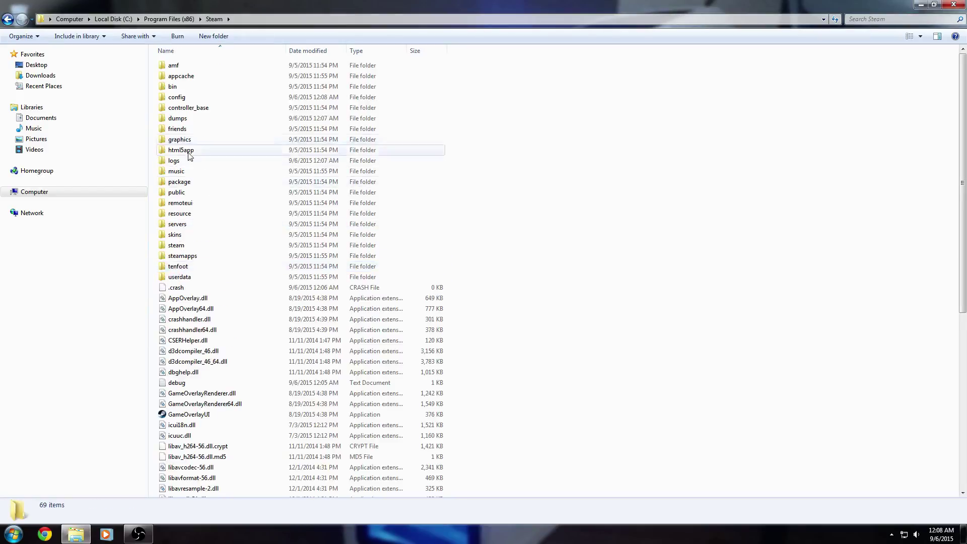
- Try deleting the 18 folders above steamapps, then dismiss the folder-in-use warning
left_click(164, 256)
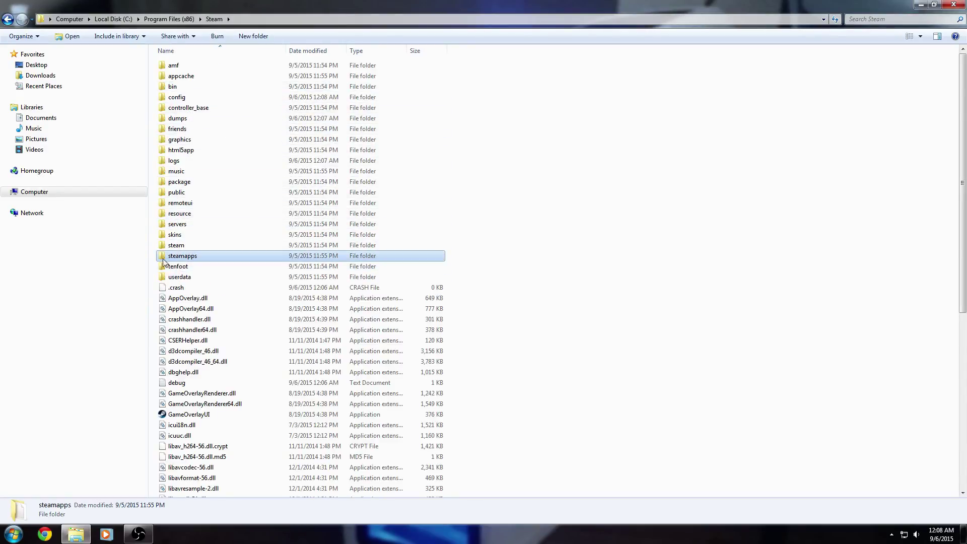
left_click_drag(153, 250, 200, 38)
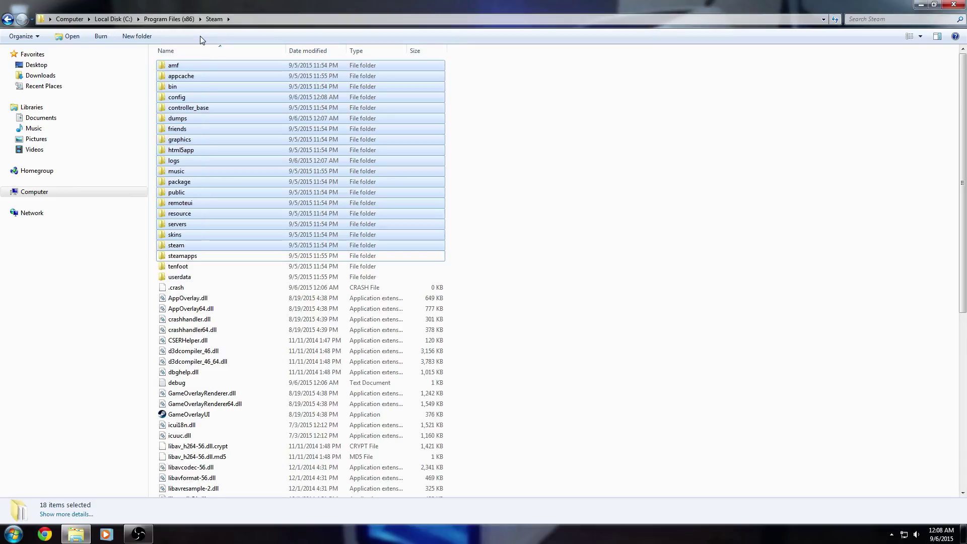
key("Delete")
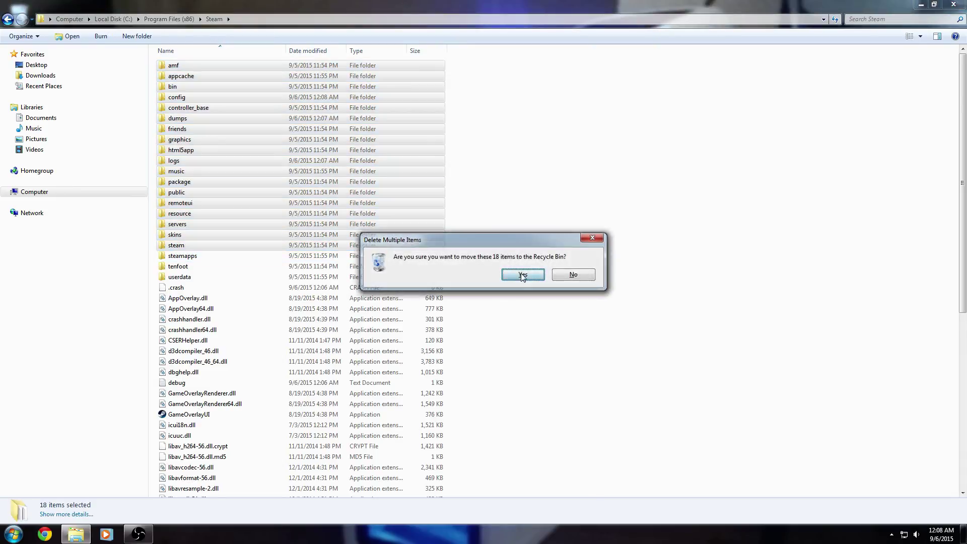
left_click(521, 288)
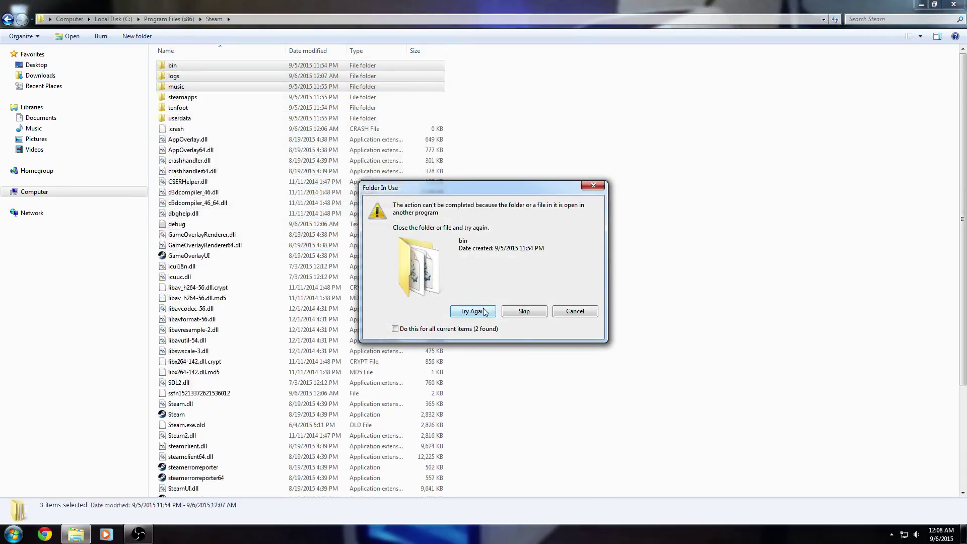
left_click(570, 312)
- Exit Steam completely from its system tray icon
left_click(904, 534)
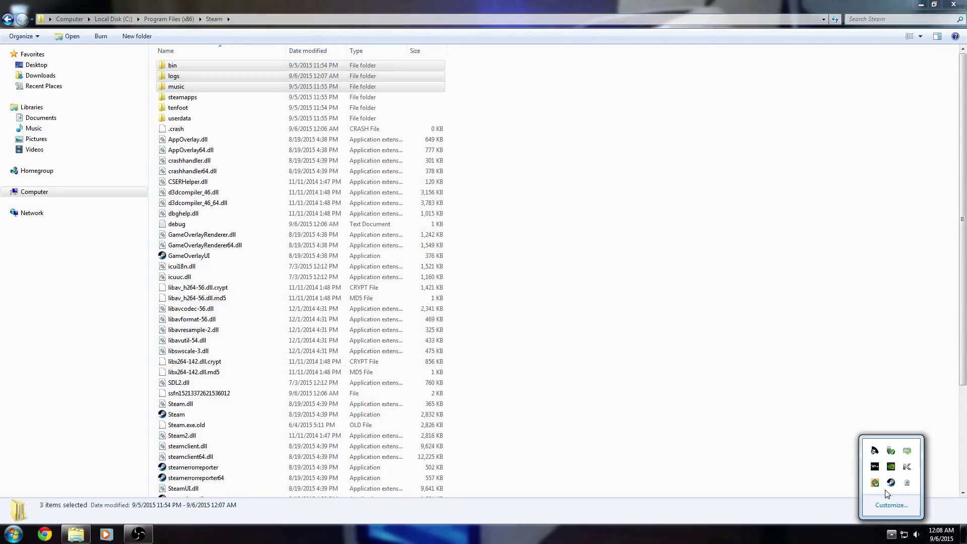
right_click(890, 483)
left_click(782, 475)
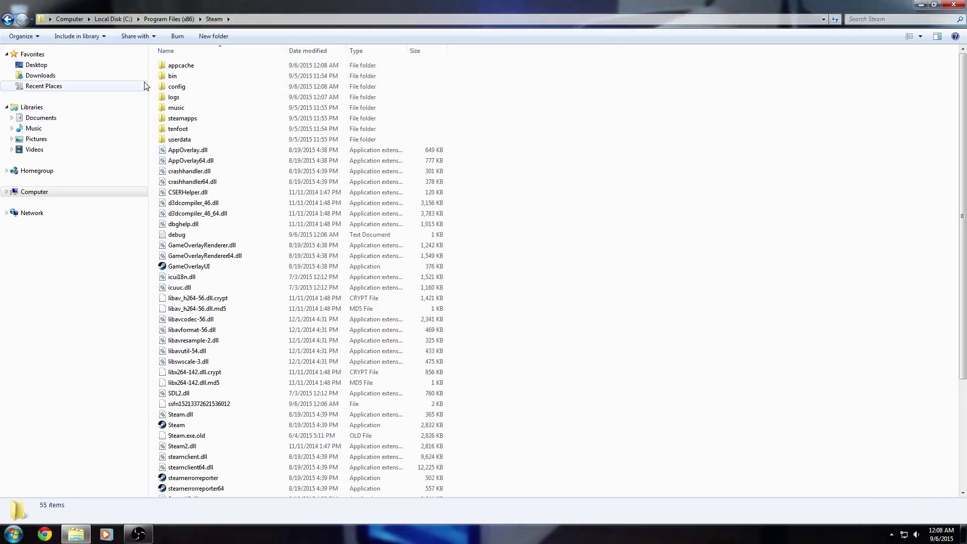
- Delete the leftover top folders and the 28 files from tenfoot to icui18n.dll
left_click_drag(153, 66, 229, 237)
left_click_drag(152, 64, 227, 110)
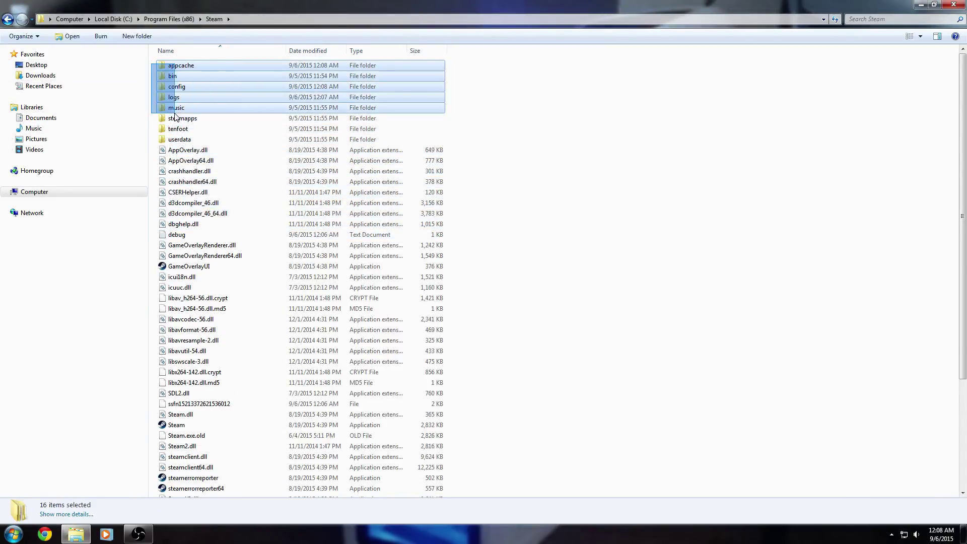
key("Delete")
key("Return")
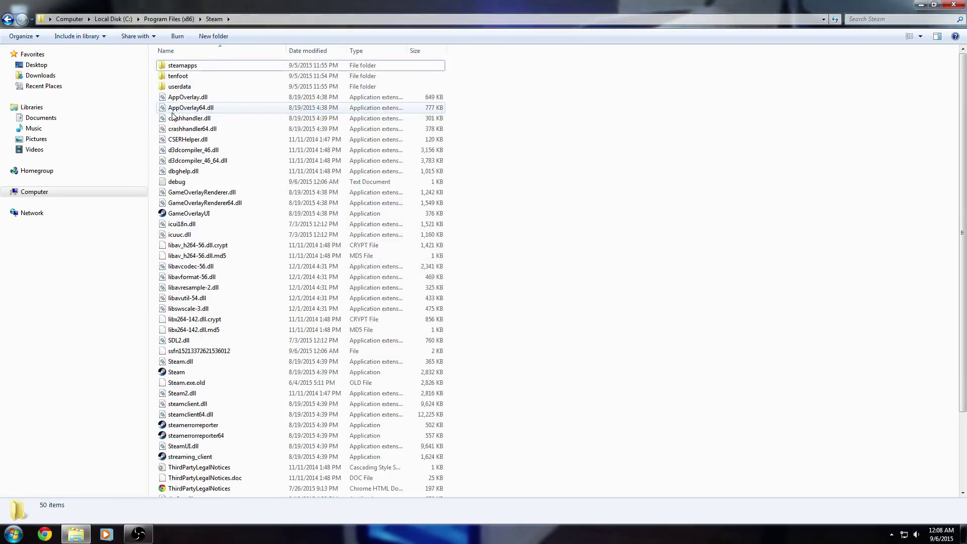
mouse_move(156, 75)
left_mouse_down()
mouse_move(198, 224)
mouse_move(200, 368)
left_mouse_up()
key("Delete")
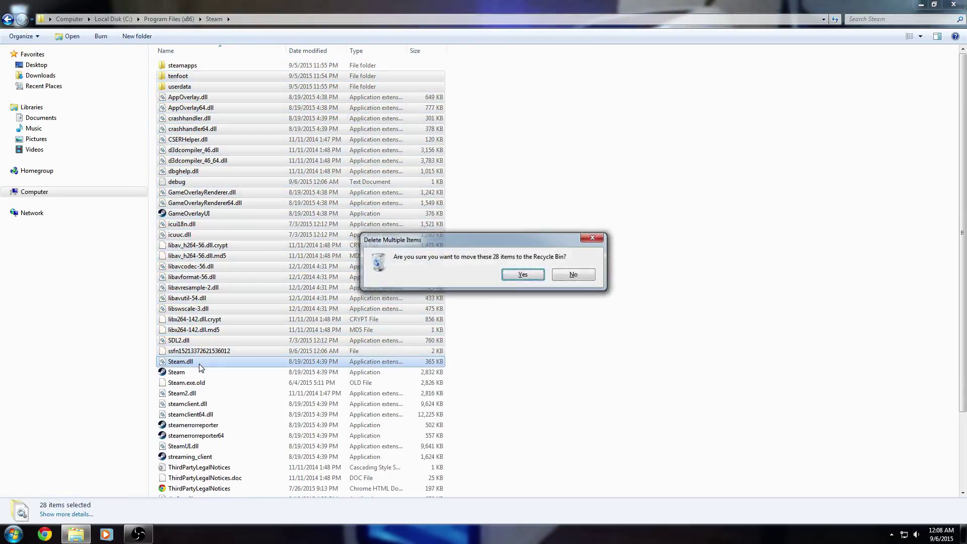
key("Return")
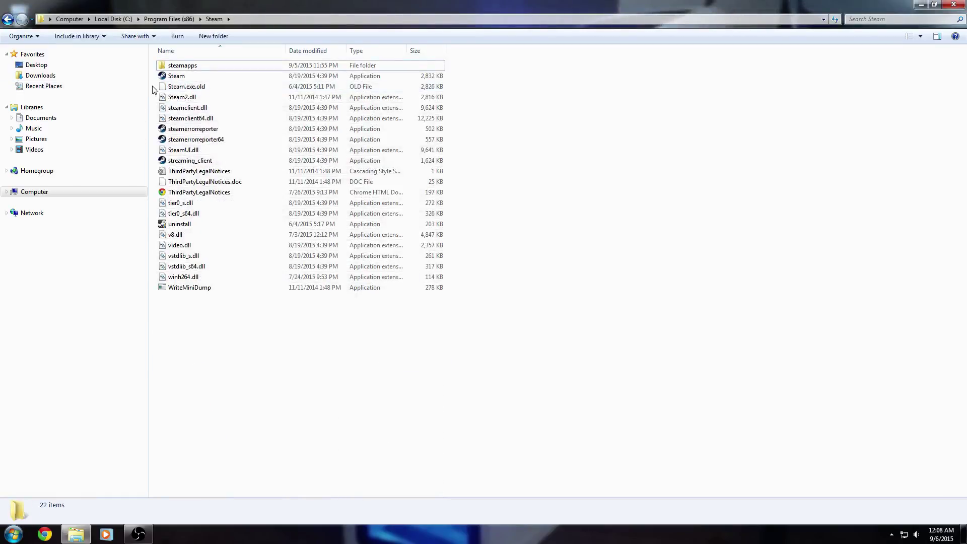
- Delete the remaining 20 files, then select steamapps and Steam.exe
left_click_drag(151, 86, 287, 377)
key("Delete")
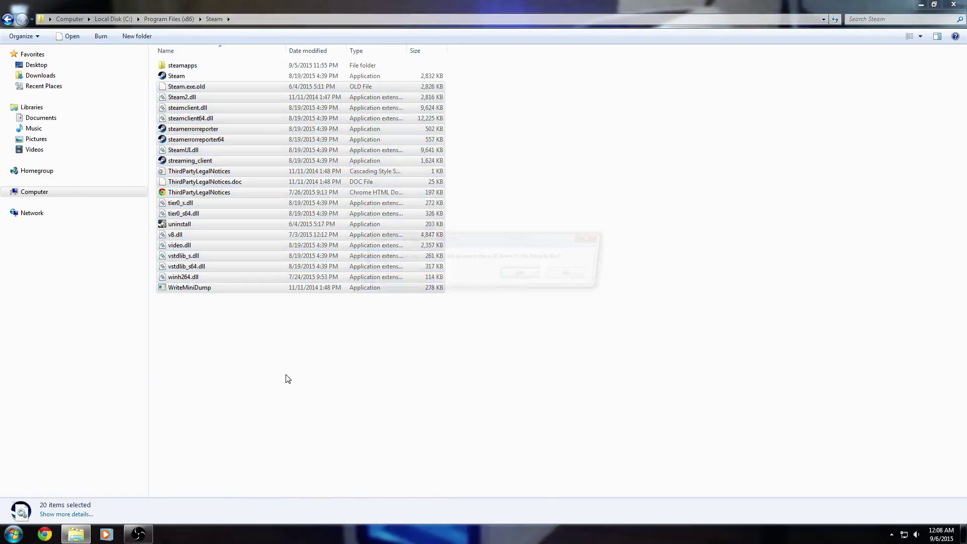
key("Return")
left_click_drag(209, 98, 200, 64)
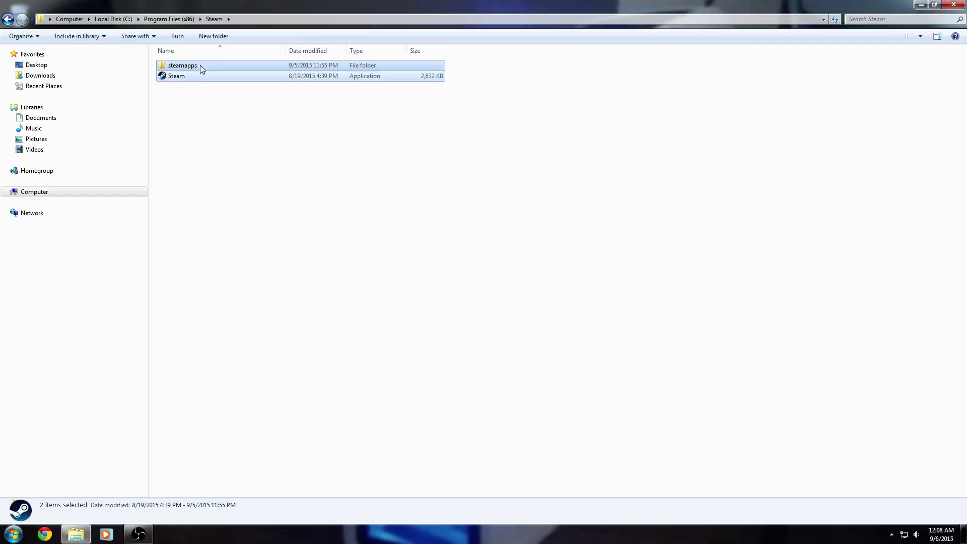
- Cut steamapps and Steam.exe, then go to the BunchOfJunk (A:) drive
right_click(200, 65)
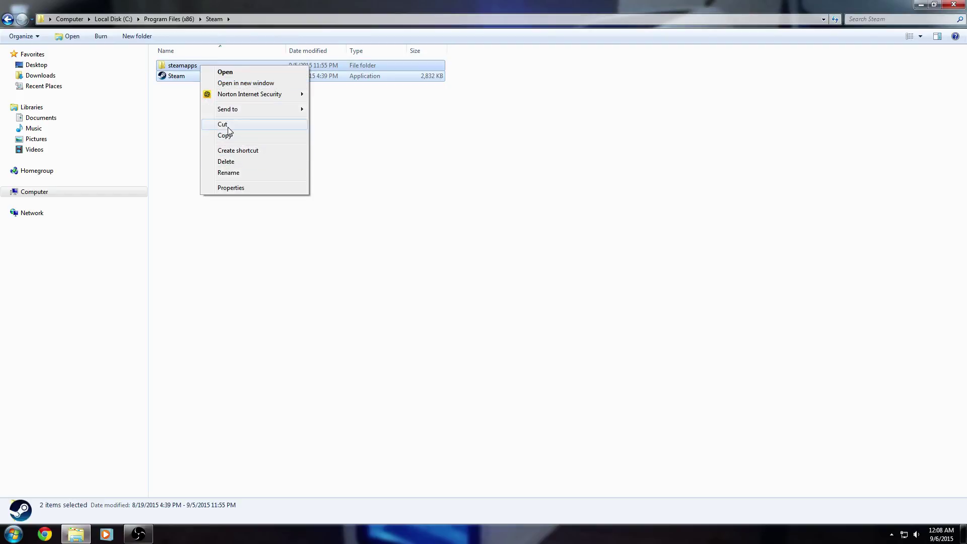
left_click(223, 124)
left_click(112, 19)
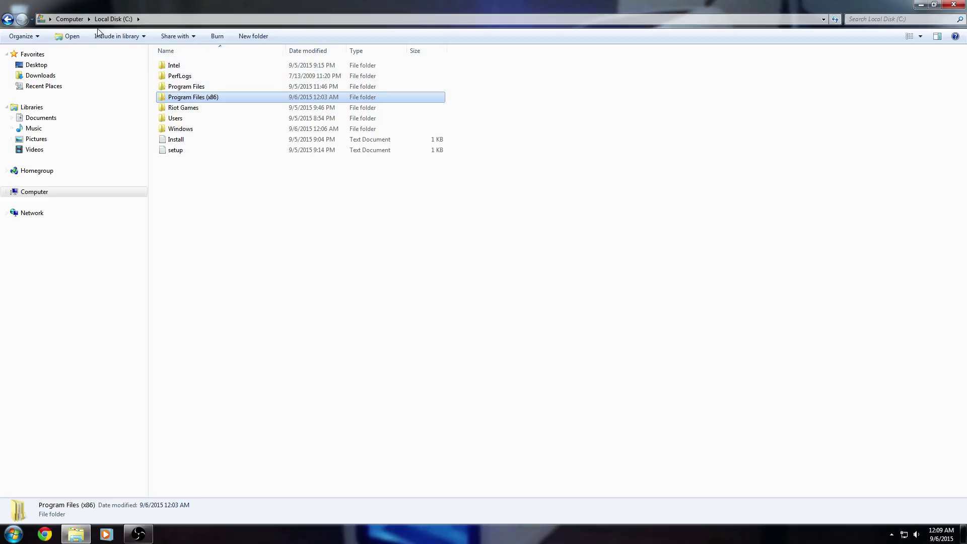
left_click(70, 20)
double_click(219, 74)
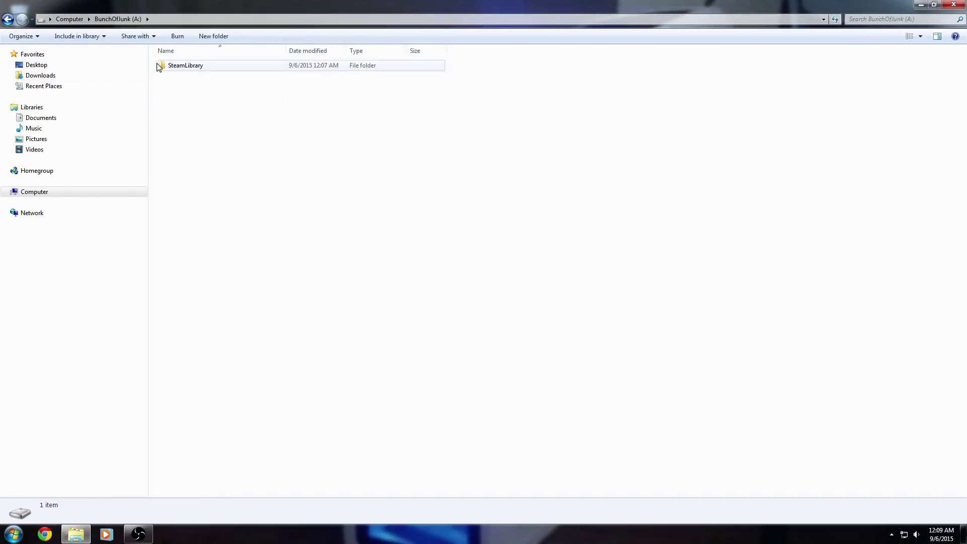
- Delete the SteamLibrary folder from drive A
left_click(178, 68)
key("Delete")
key("Return")
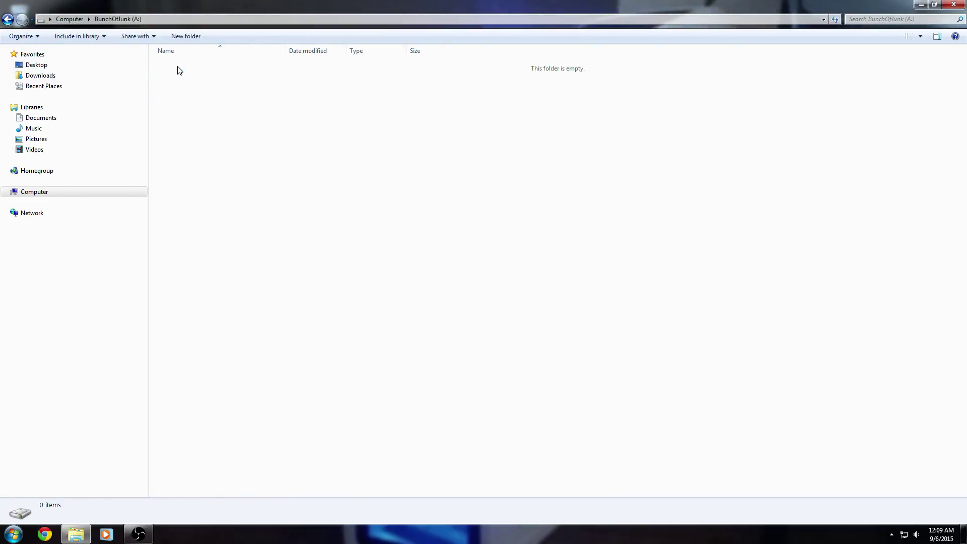
- Create a new folder named Steam on drive A and enter it
right_click(178, 70)
mouse_move(201, 189)
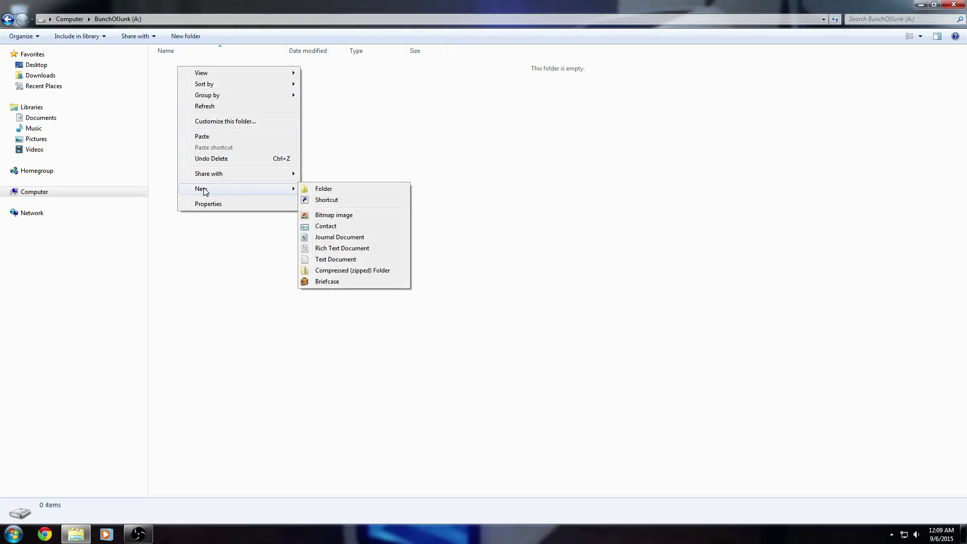
left_click(326, 190)
type("Steam")
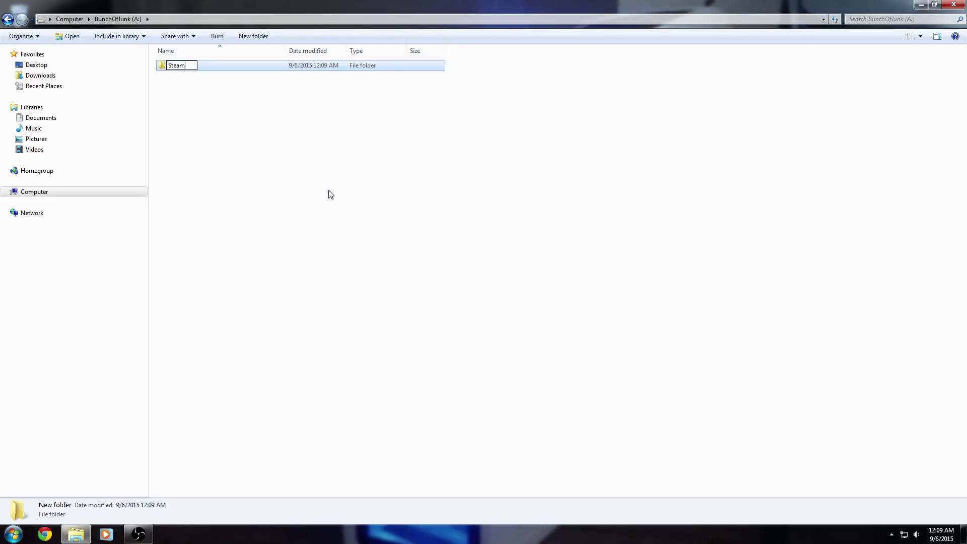
key("Return")
key("Return")
- Paste steamapps and Steam.exe into A:\Steam and select the Steam application
right_click(329, 191)
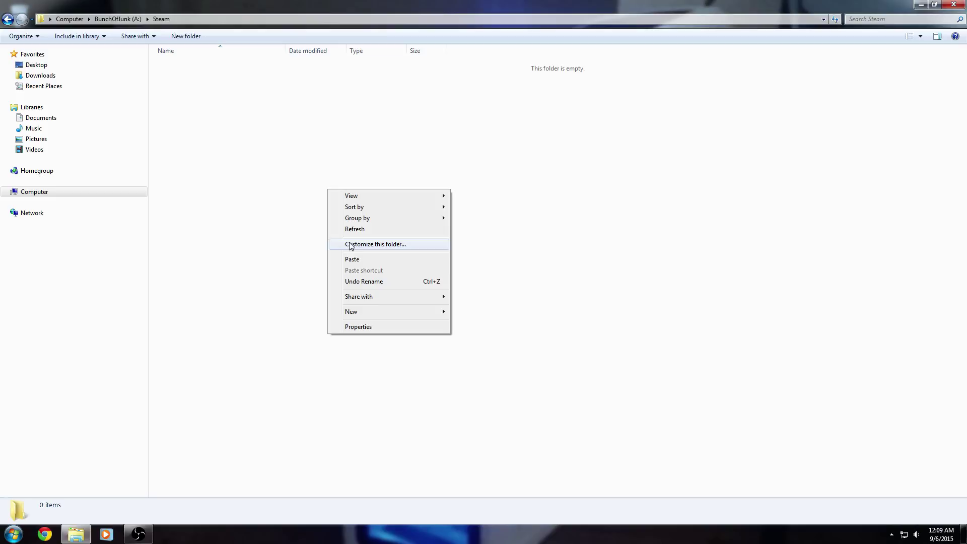
left_click(352, 259)
left_click(212, 152)
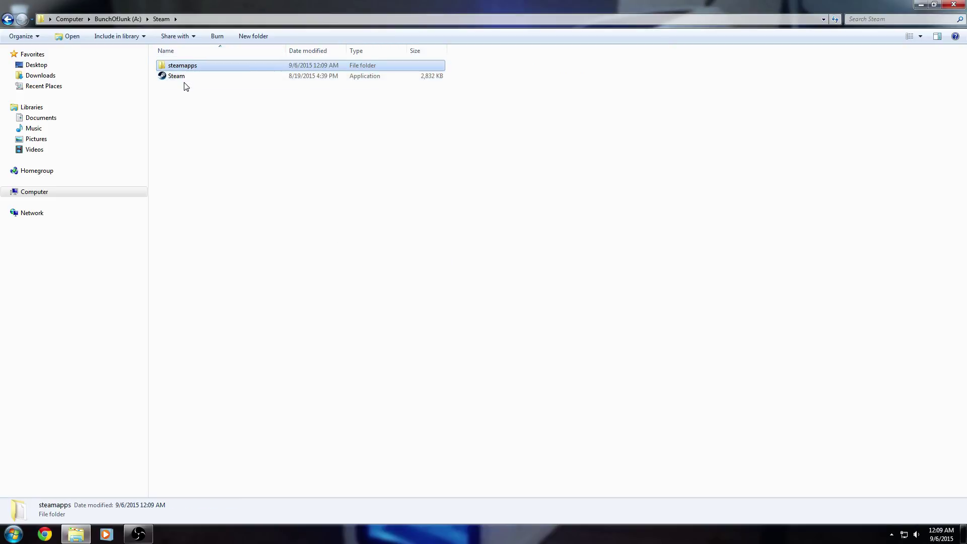
left_click(176, 76)
- Launch Steam.exe from A:\Steam, browsing steamapps while the update installs
double_click(177, 77)
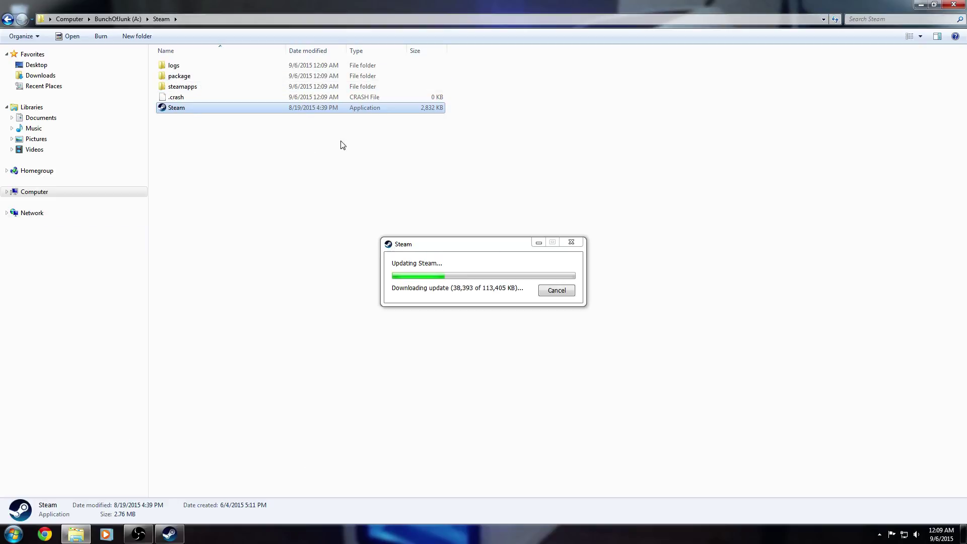
double_click(182, 86)
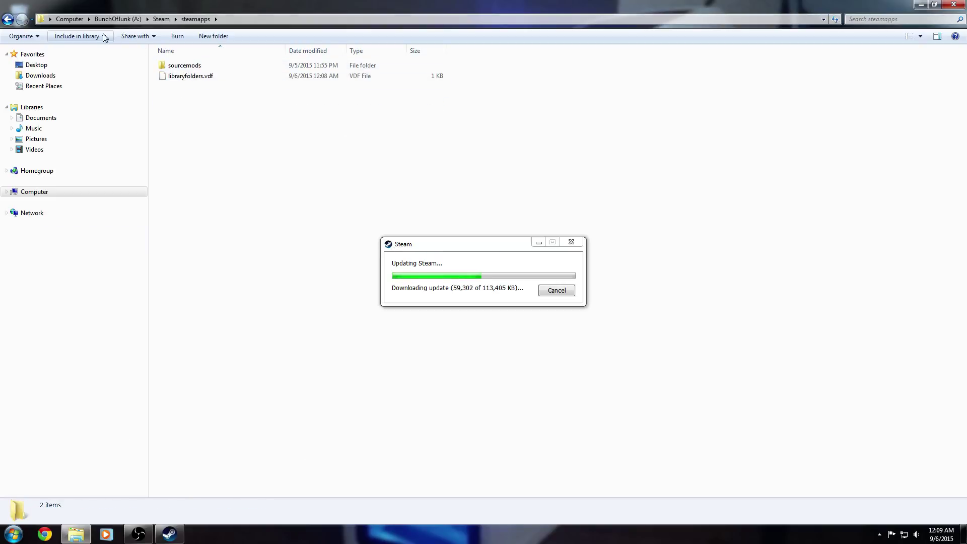
left_click(161, 18)
left_click(115, 19)
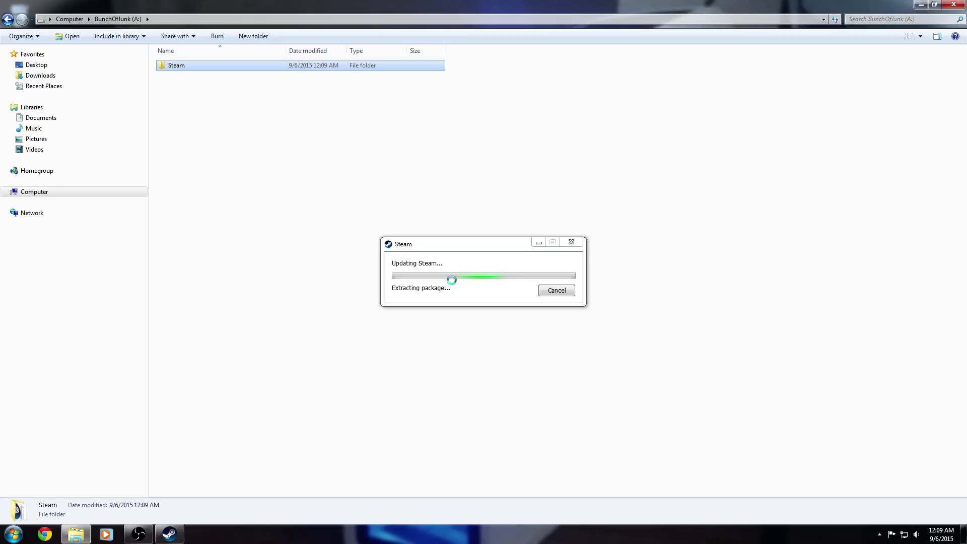
double_click(178, 68)
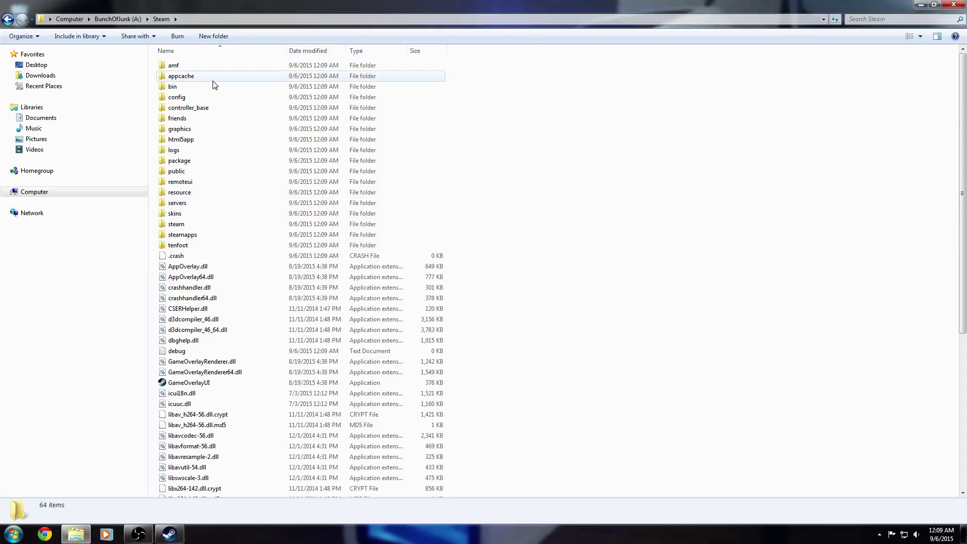
- Log into the existing Steam account with Remember password, then uncover the Steam Guard prompt
mouse_move(235, 9)
left_mouse_down()
mouse_move(235, 69)
mouse_move(310, 425)
left_mouse_up()
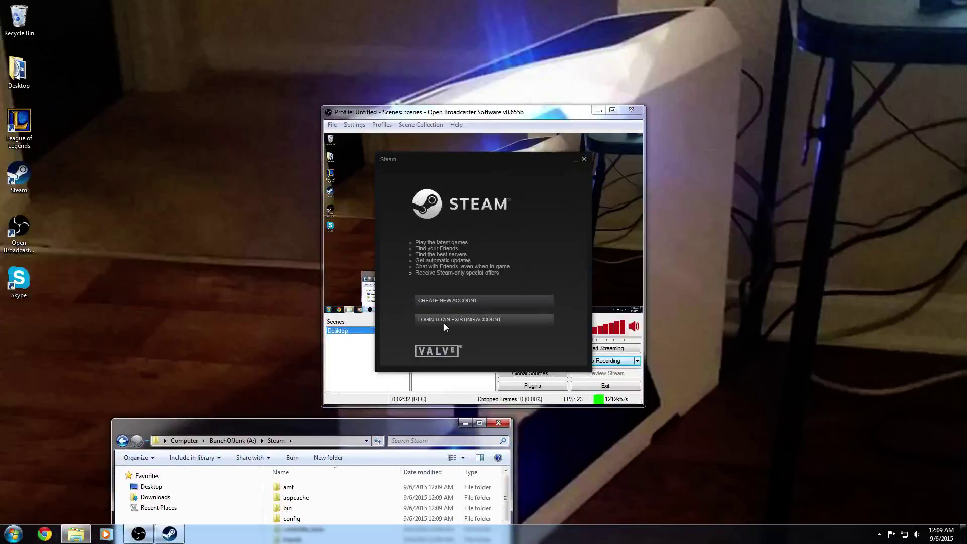
left_click(444, 320)
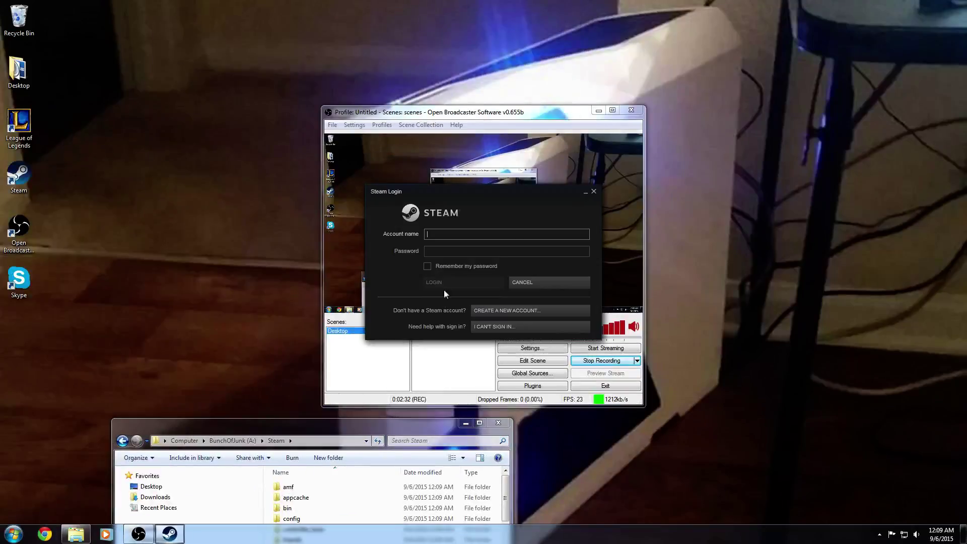
left_click(427, 266)
left_click(442, 234)
key("Tab")
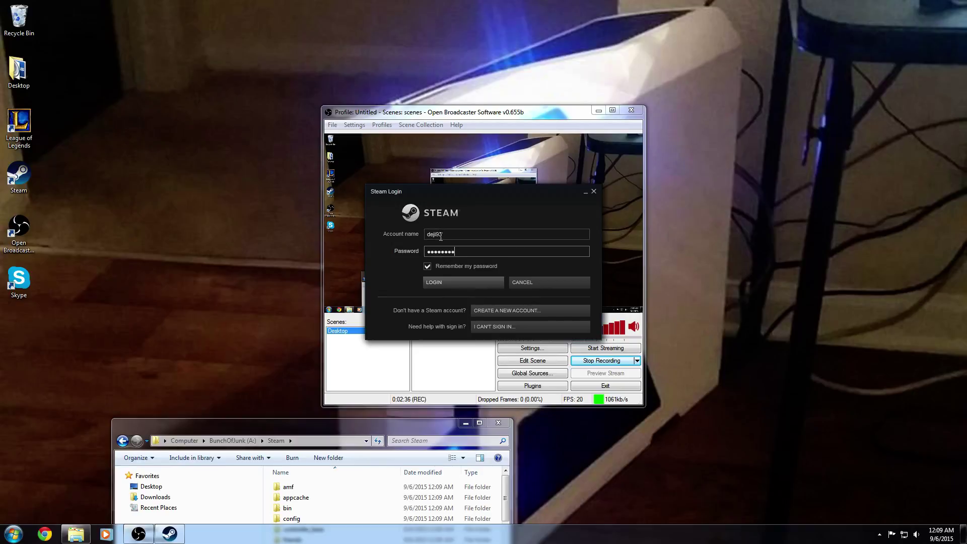
key("Return")
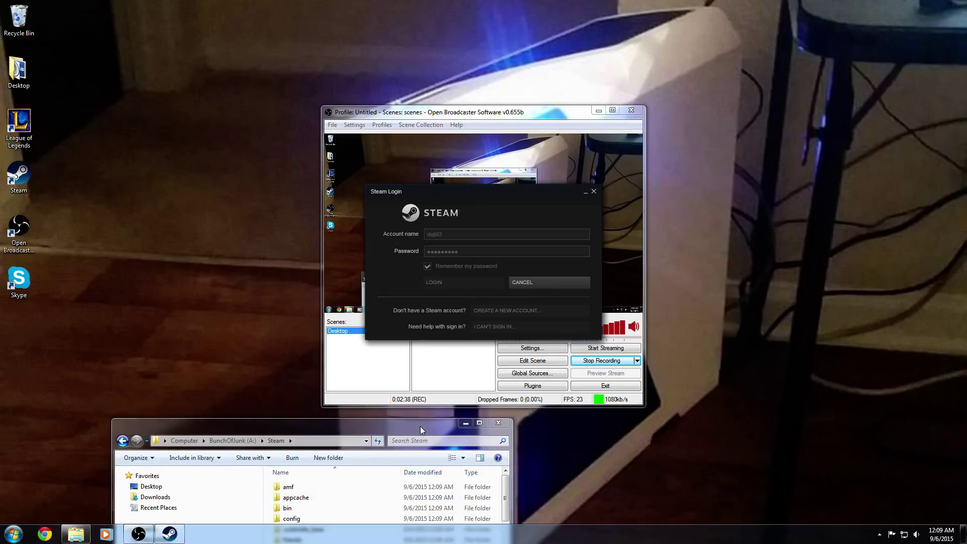
left_click_drag(438, 423, 597, 4)
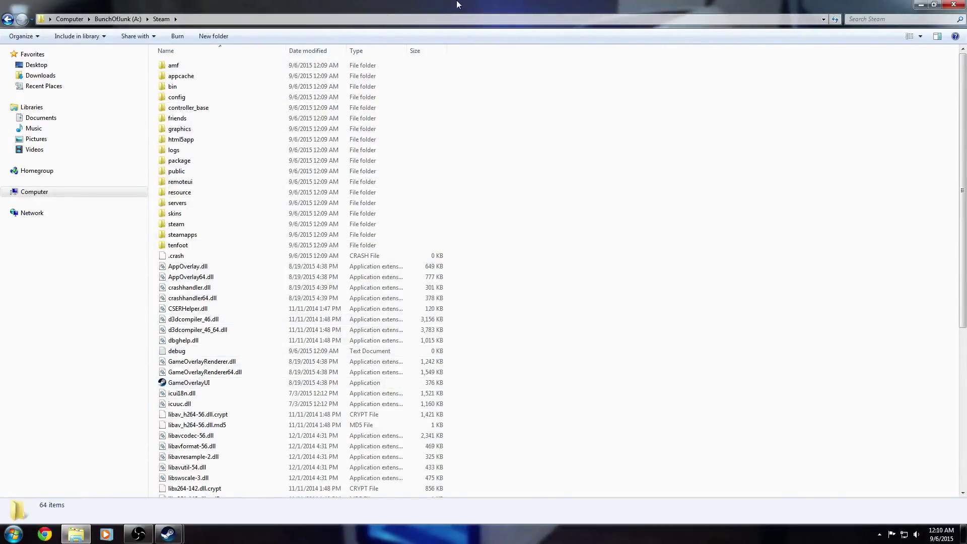
left_click_drag(458, 5, 403, 340)
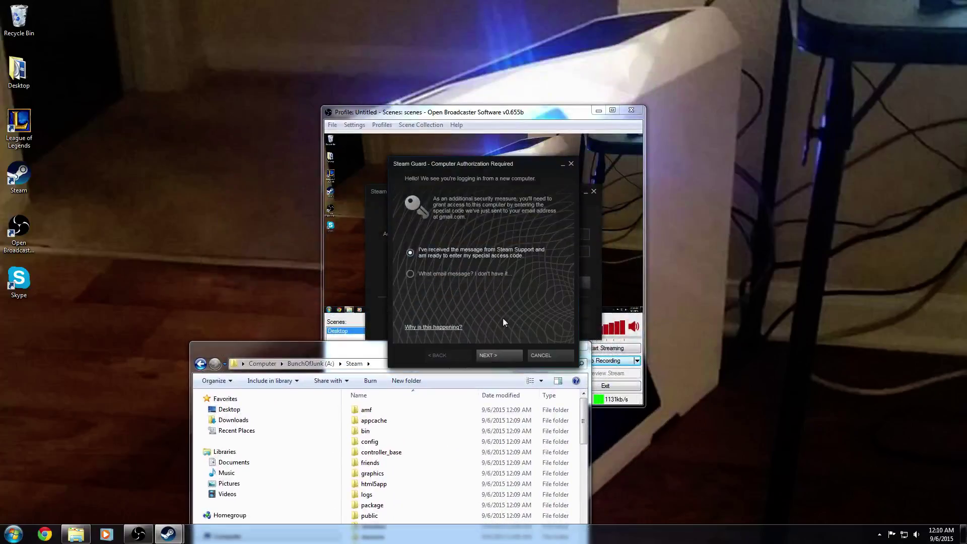
- Submit the emailed special access code in Steam Guard and click Finish
left_click(495, 354)
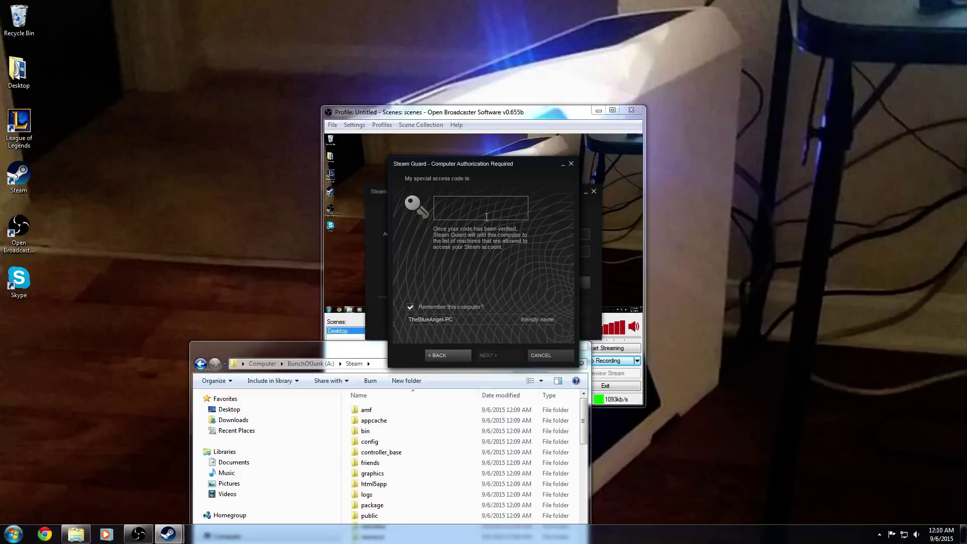
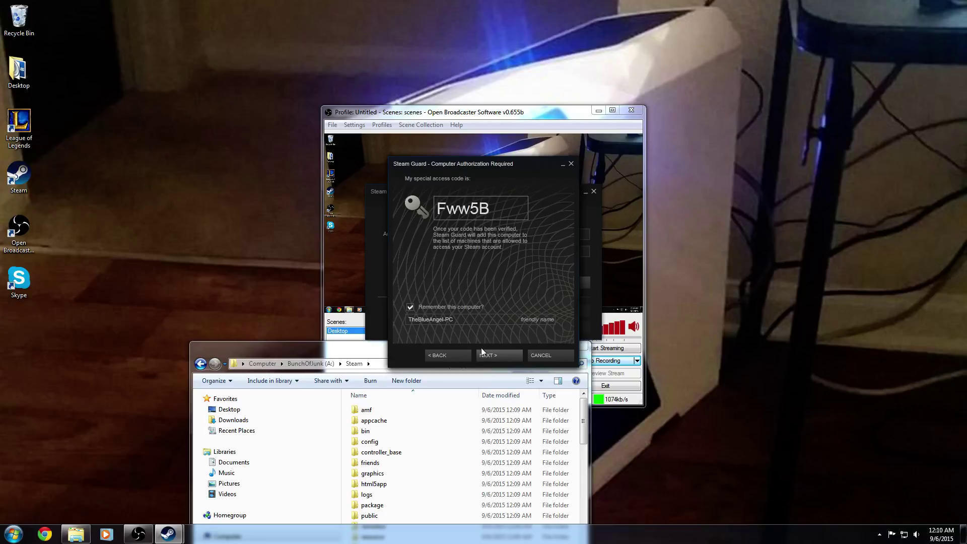
left_click(482, 353)
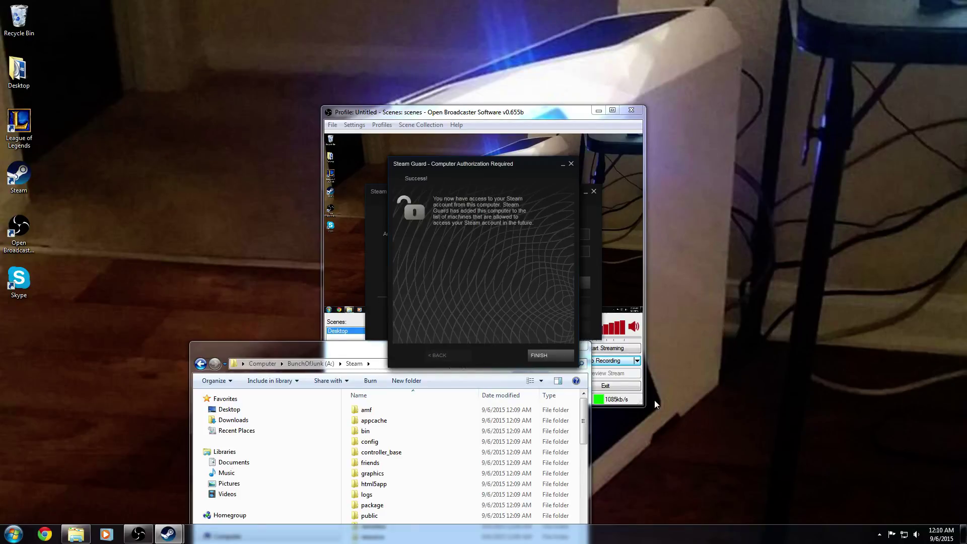
left_click(539, 355)
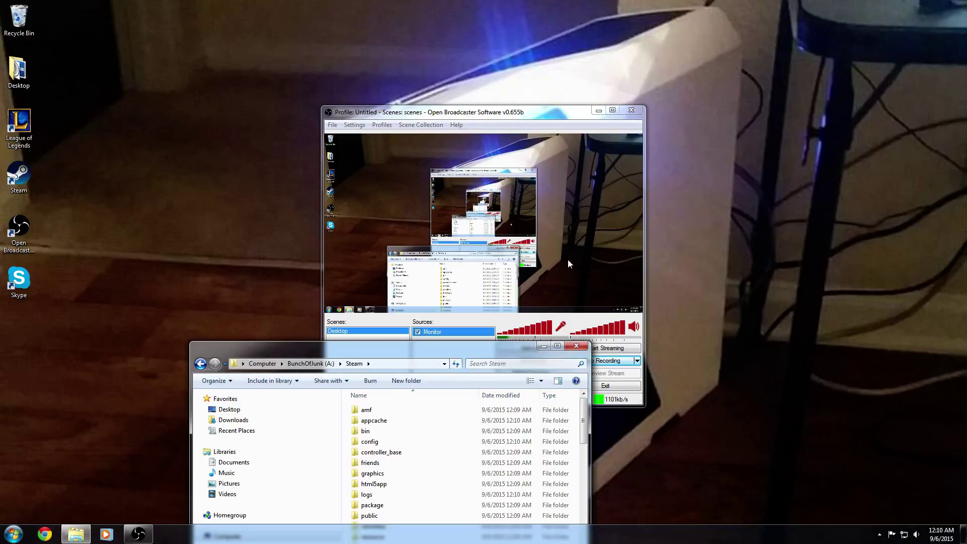
- Minimize OBS, move the folder window aside, and close Steam's Update News window
left_click(600, 112)
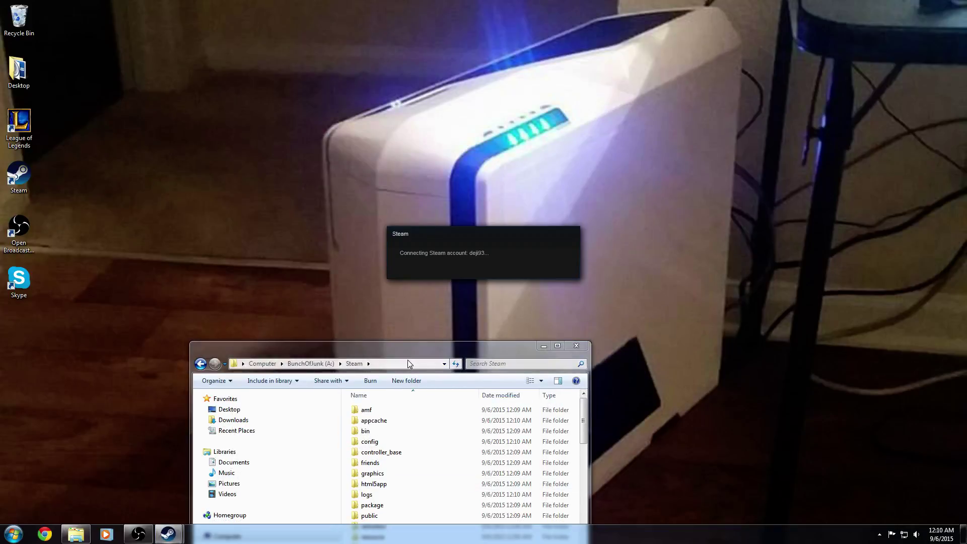
left_click_drag(457, 347, 245, 449)
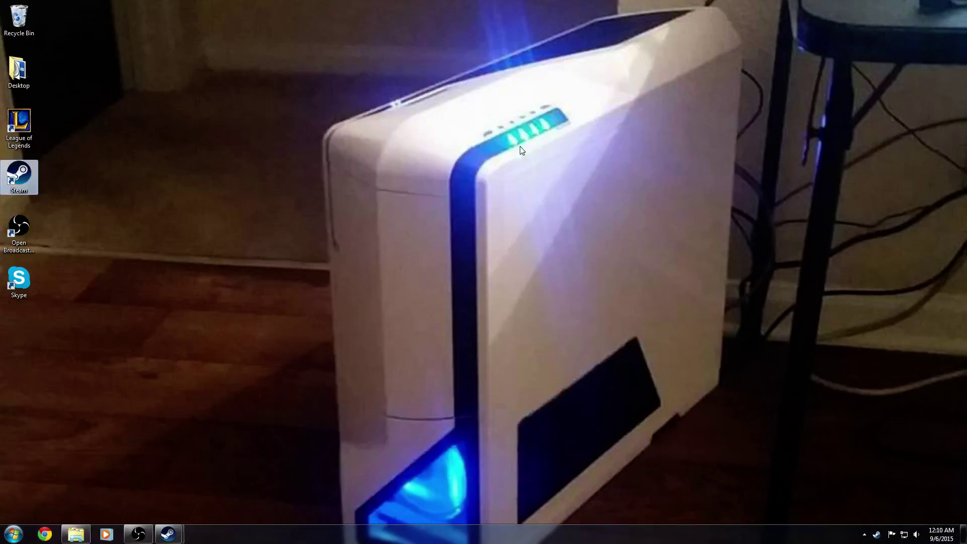
left_click(169, 534)
left_click(224, 476)
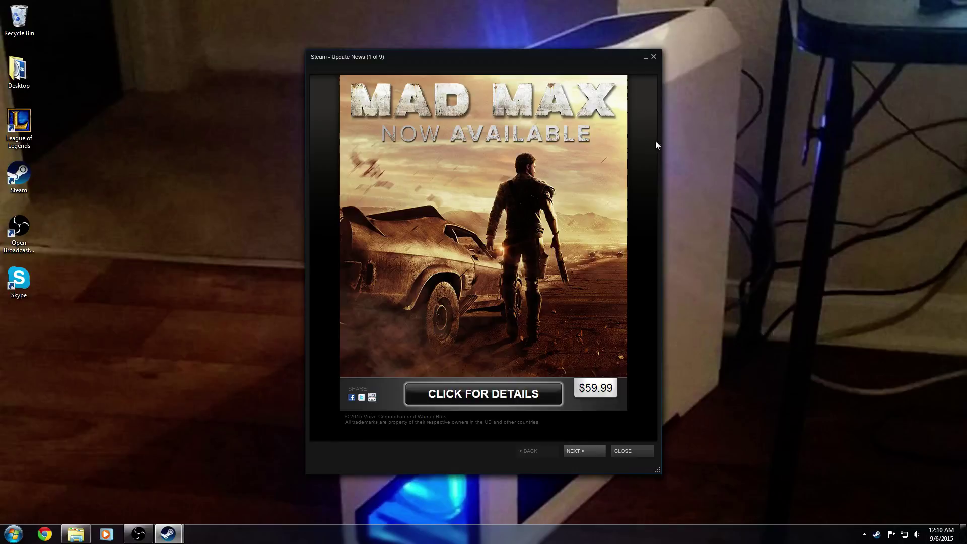
left_click(623, 452)
left_click(169, 534)
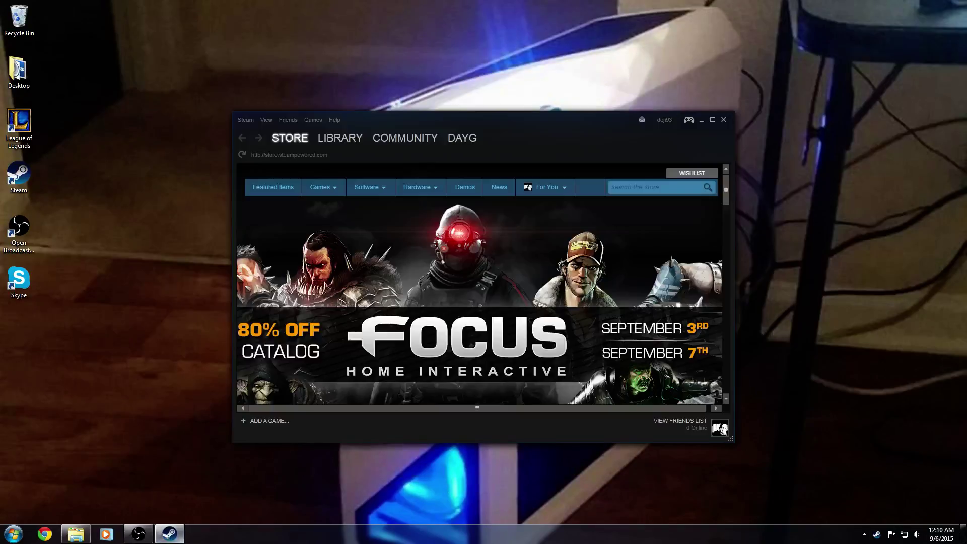
- Maximize Steam and install METAL GEAR SOLID V from the Library under A:\Steam
double_click(361, 116)
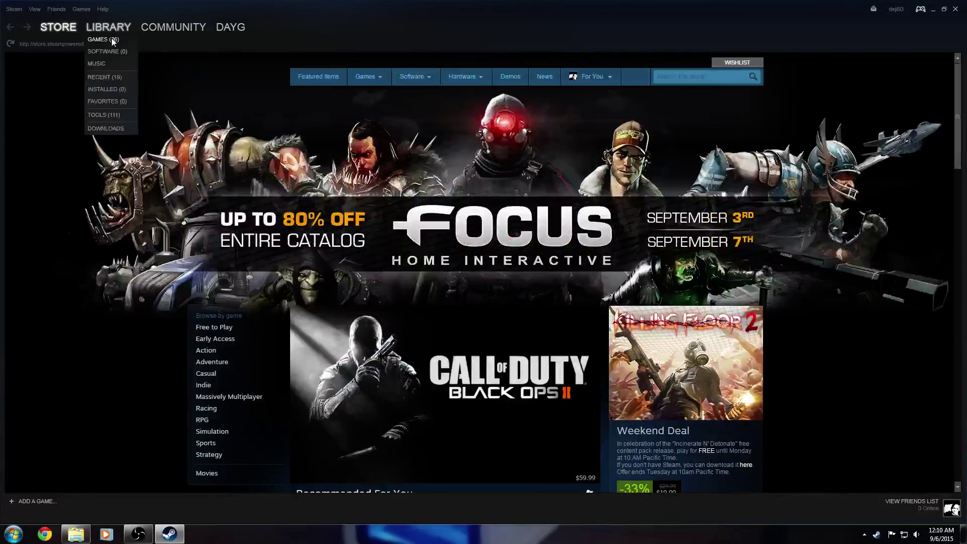
left_click(111, 37)
left_click(18, 103)
left_click(18, 130)
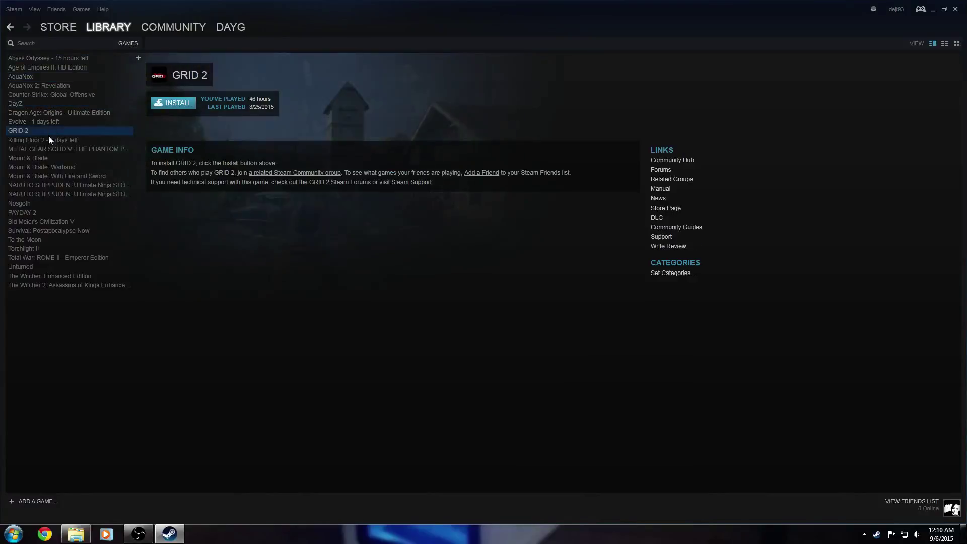
left_click(49, 148)
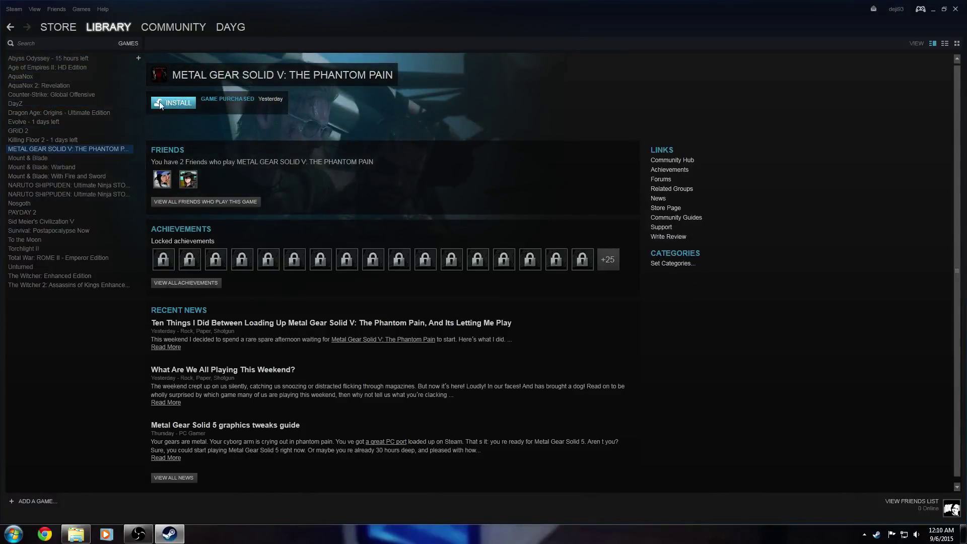
left_click(180, 102)
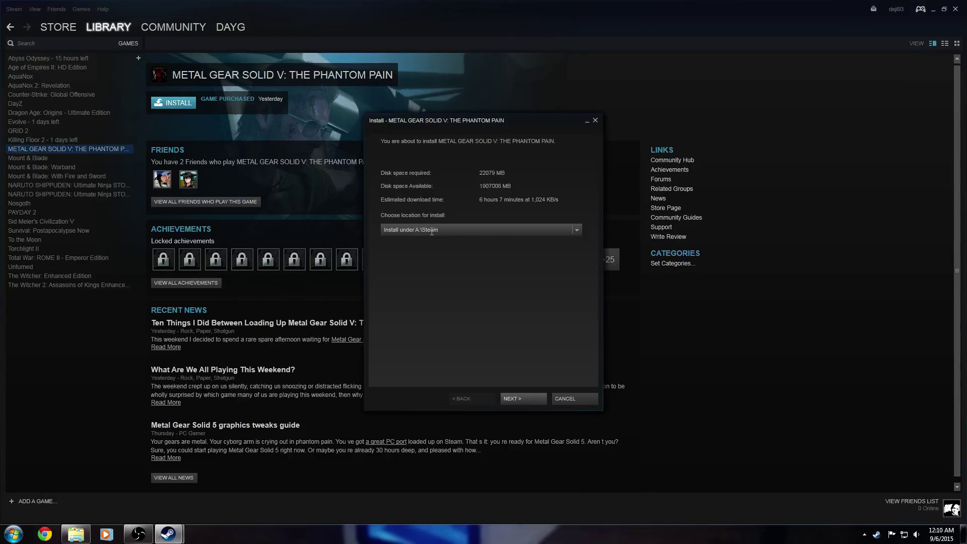
left_click(511, 397)
left_click(531, 402)
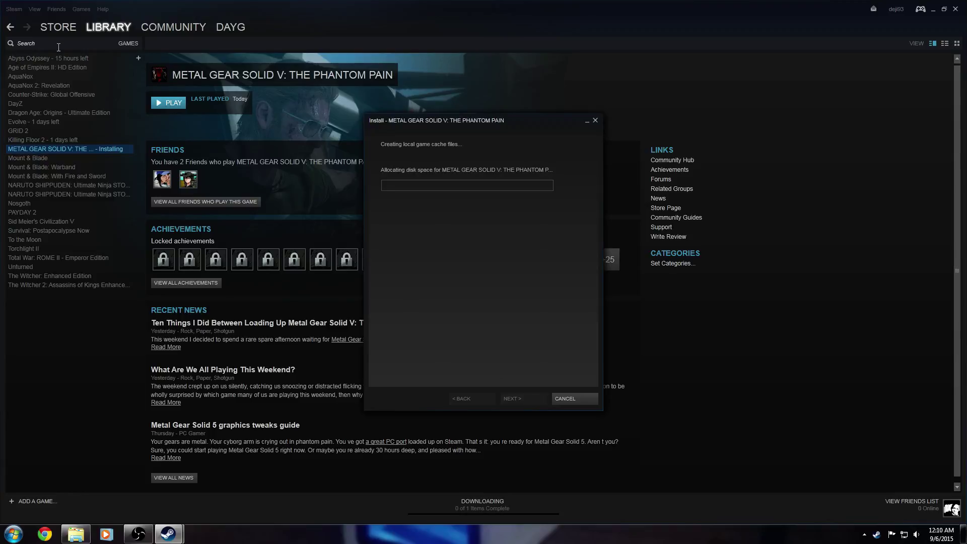
- Open the Steam Library Folders list in Steam Settings' Downloads page
left_click(14, 8)
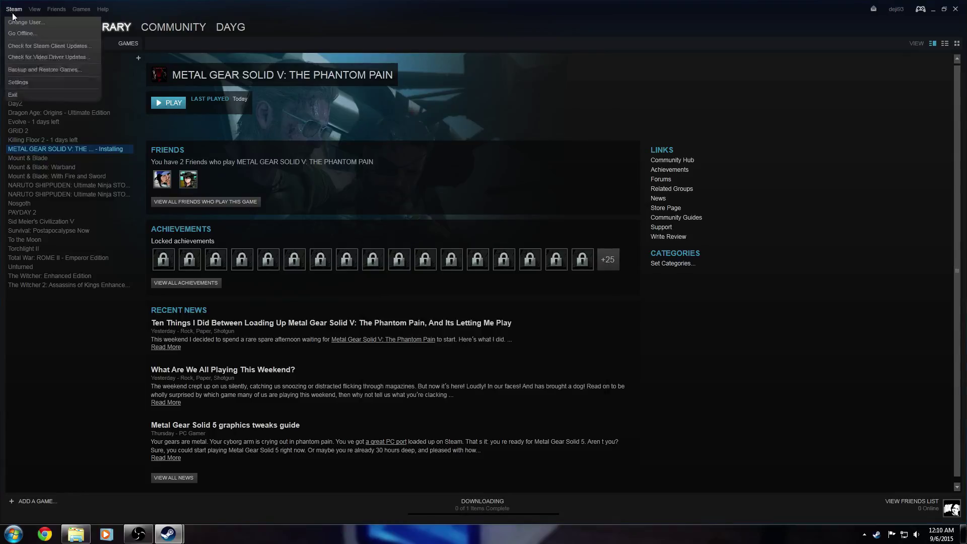
left_click(33, 83)
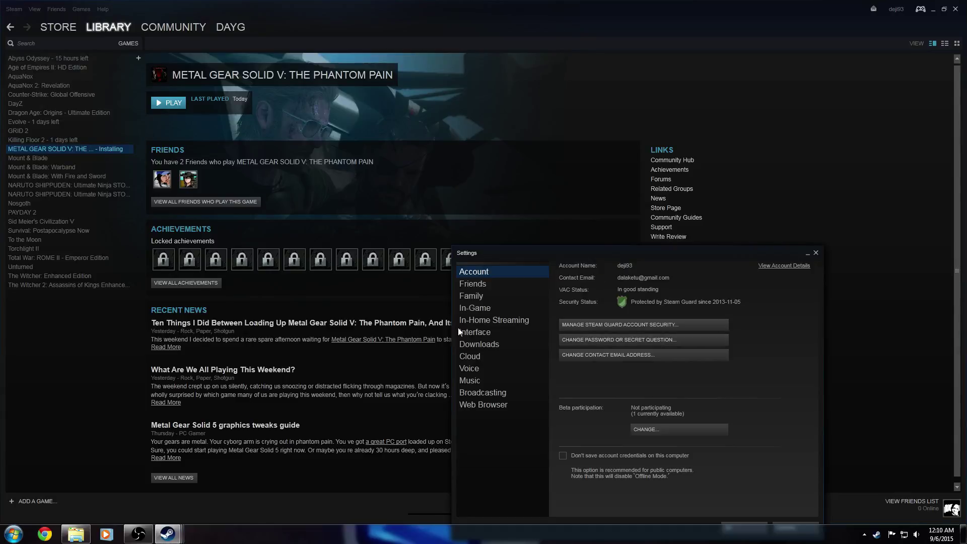
left_click(493, 319)
left_click(479, 344)
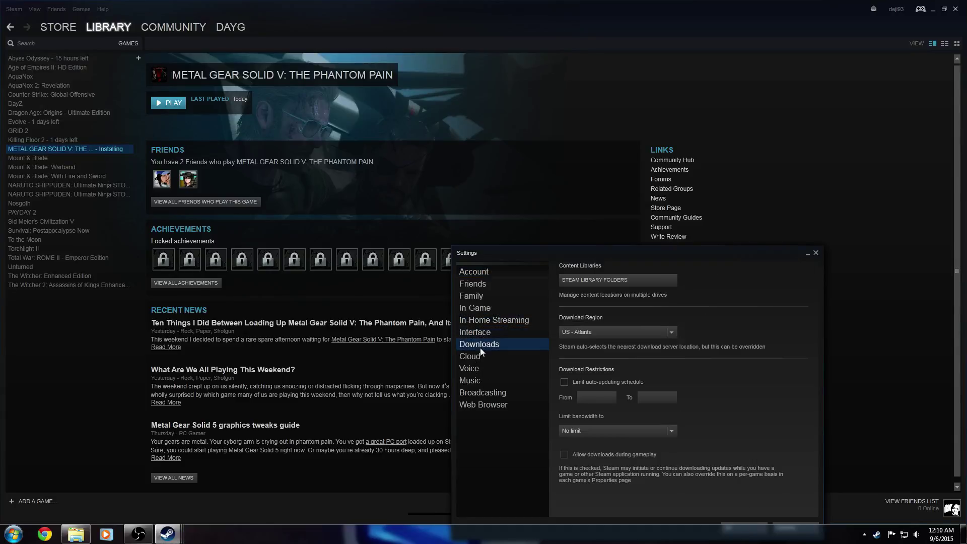
left_click(574, 283)
- Confirm A:\Steam can't be removed as a library folder, then close the folder list
left_click(381, 250)
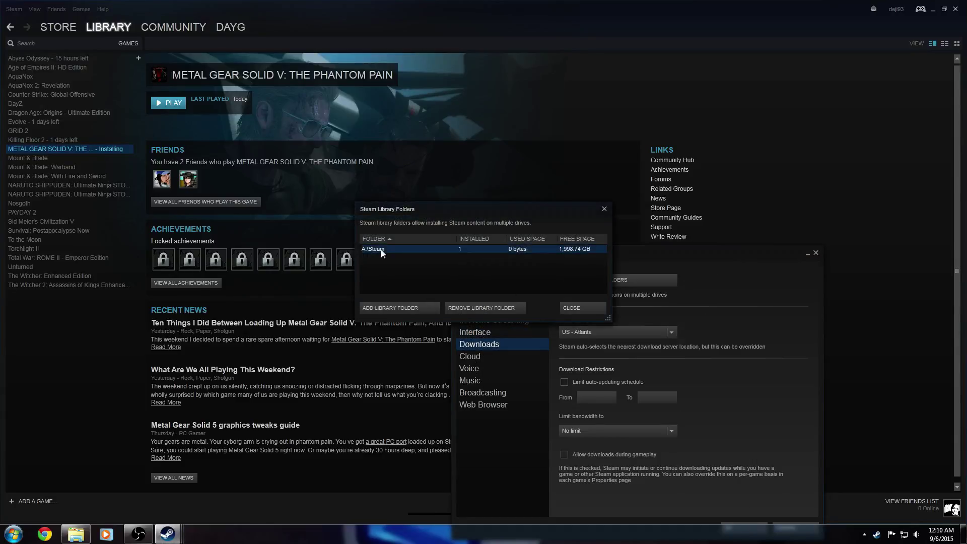
left_click(481, 307)
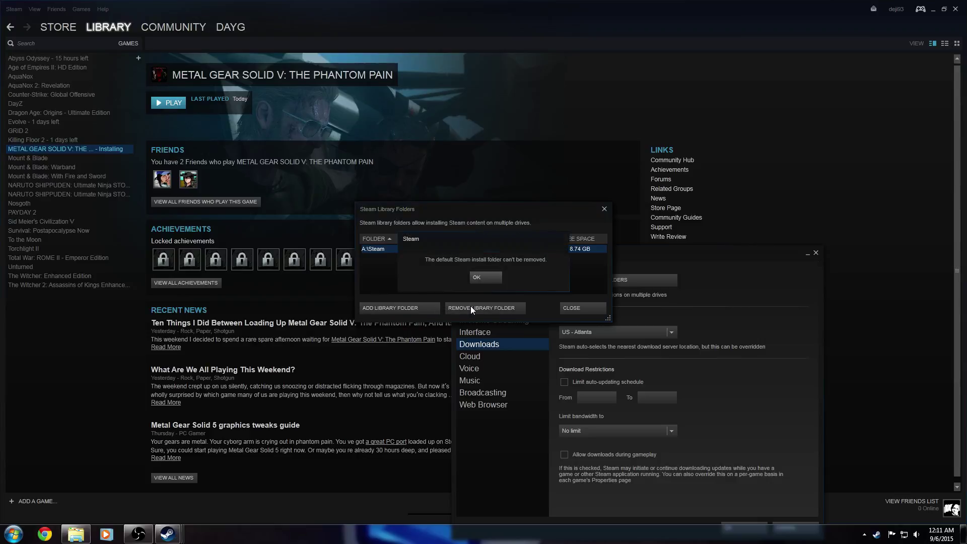
left_click(477, 280)
left_click(571, 307)
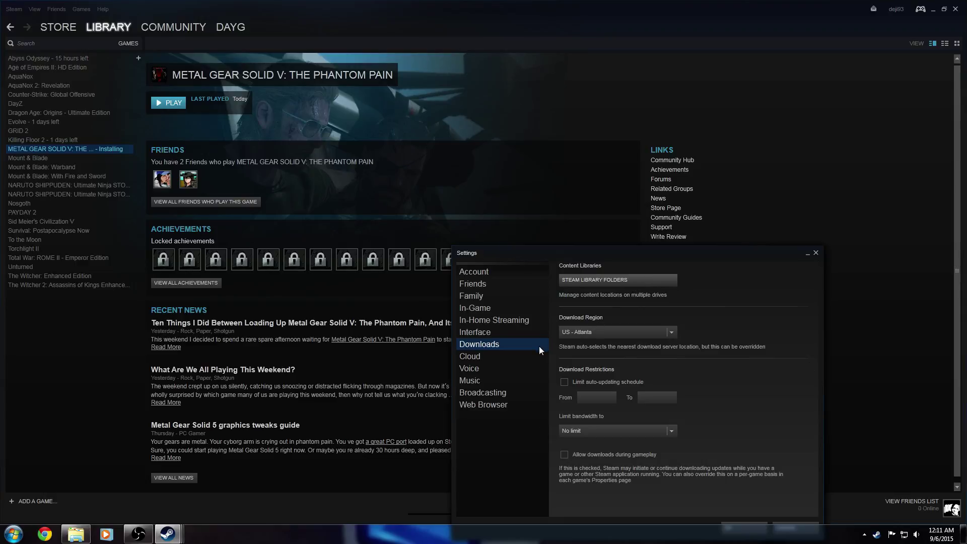
- Close Settings, check the METAL GEAR SOLID V install progress, then bring OBS forward
left_click(815, 252)
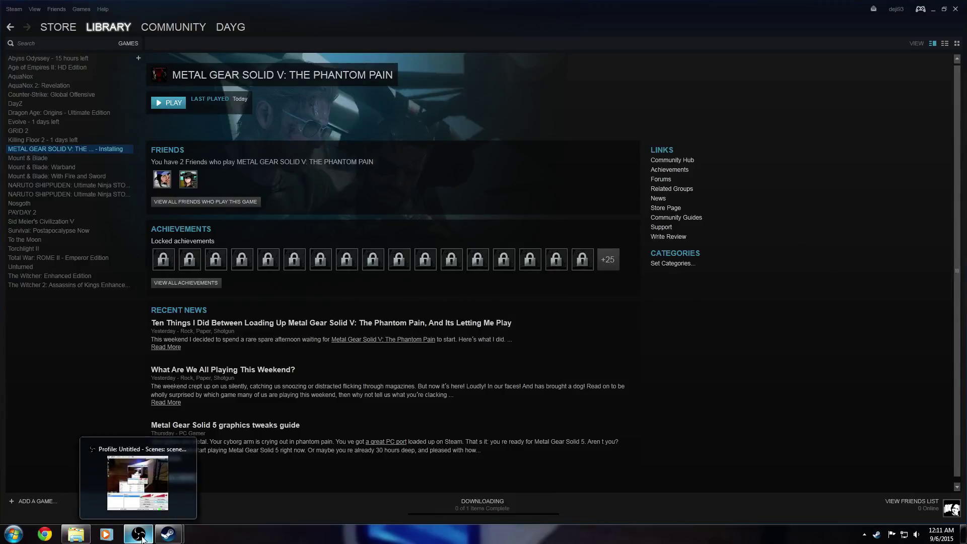
mouse_move(168, 533)
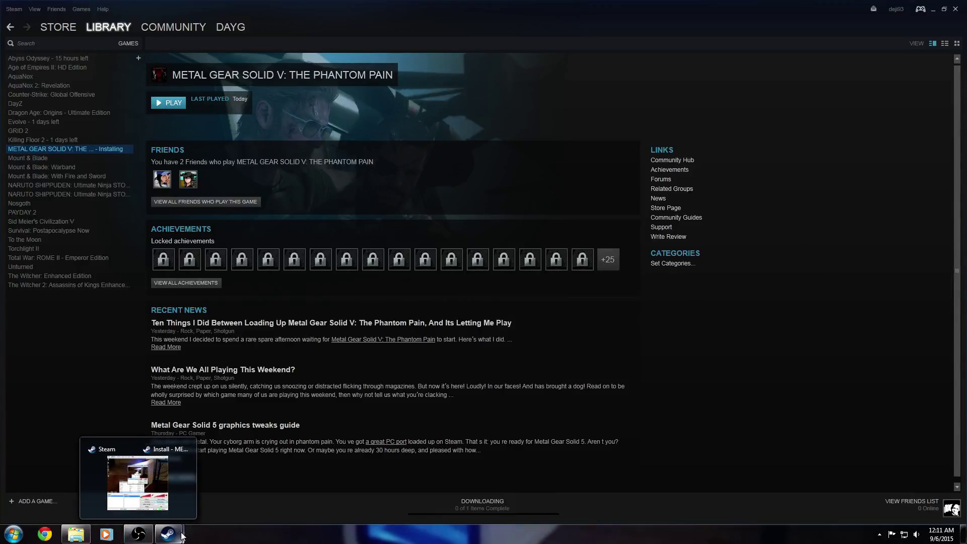
left_click(221, 492)
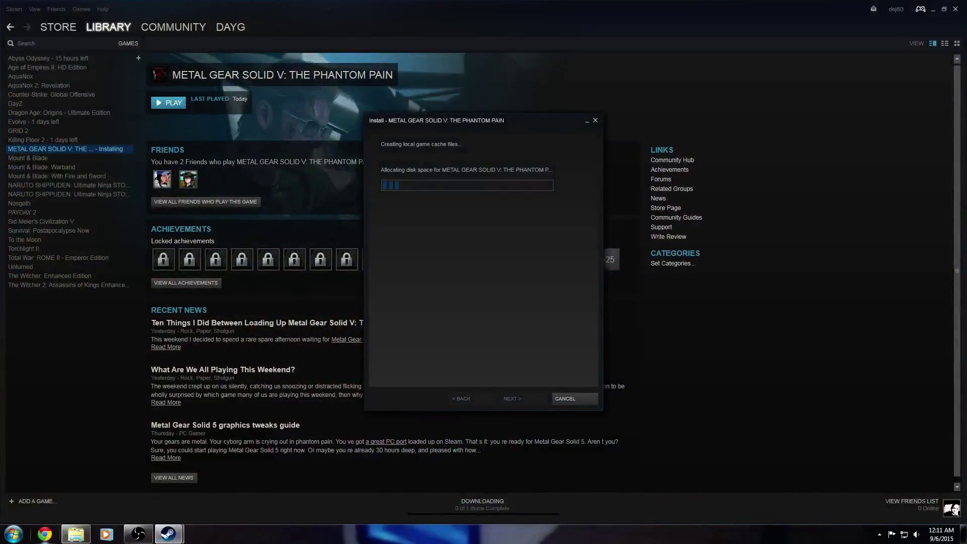
left_click(167, 534)
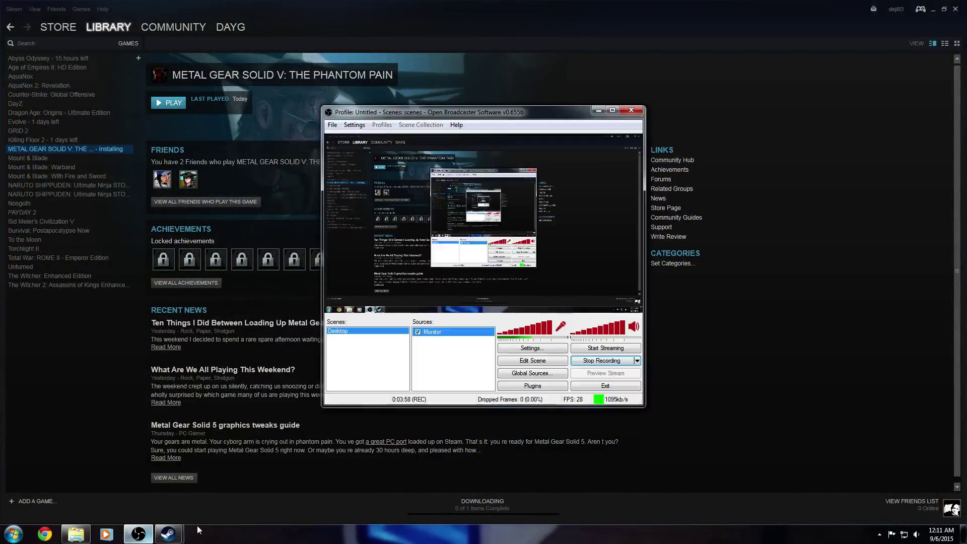